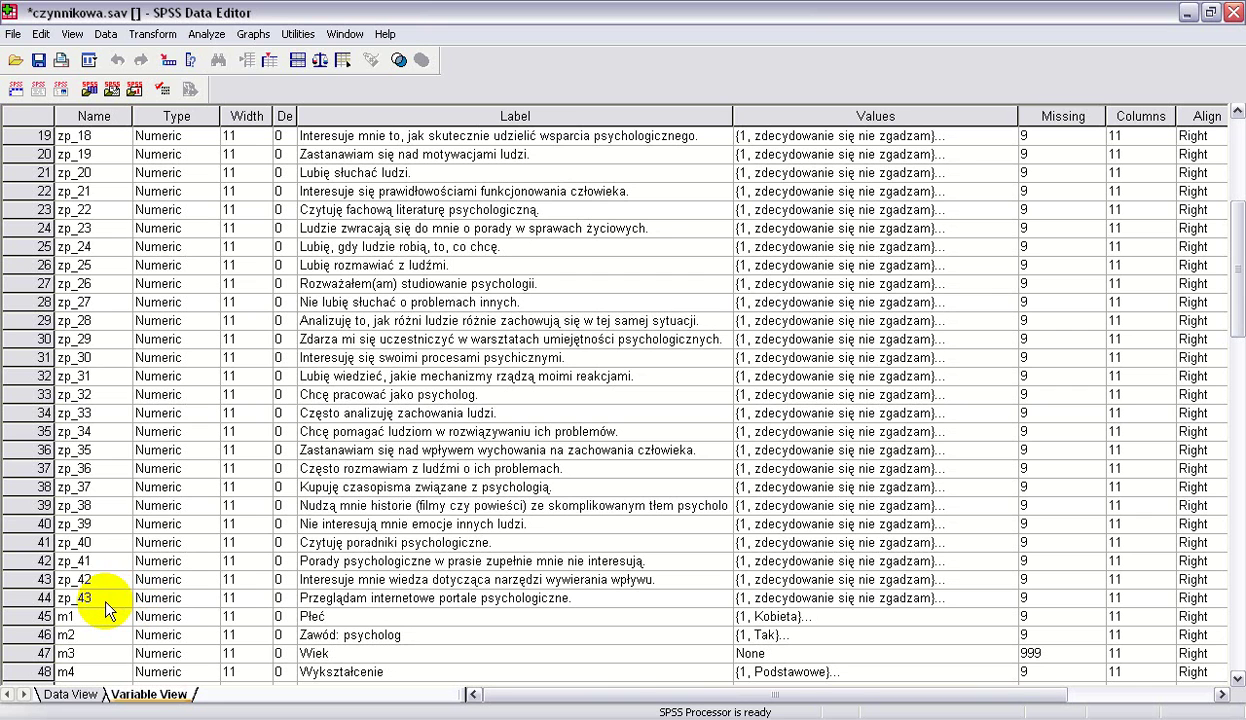
Step: Examine the questionnaire variables through zp_43 and the last respondent's row in the data, and return to the variable definitions
left_click(95, 599)
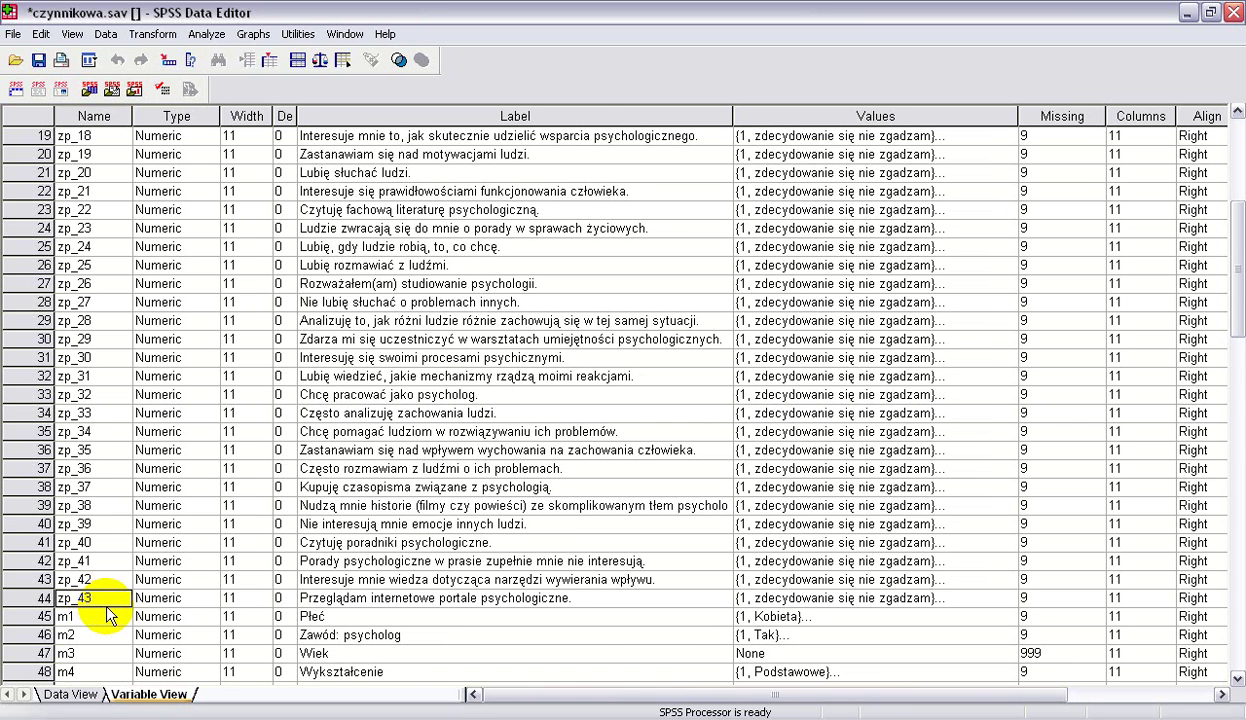
scroll(95, 530, "up", 6)
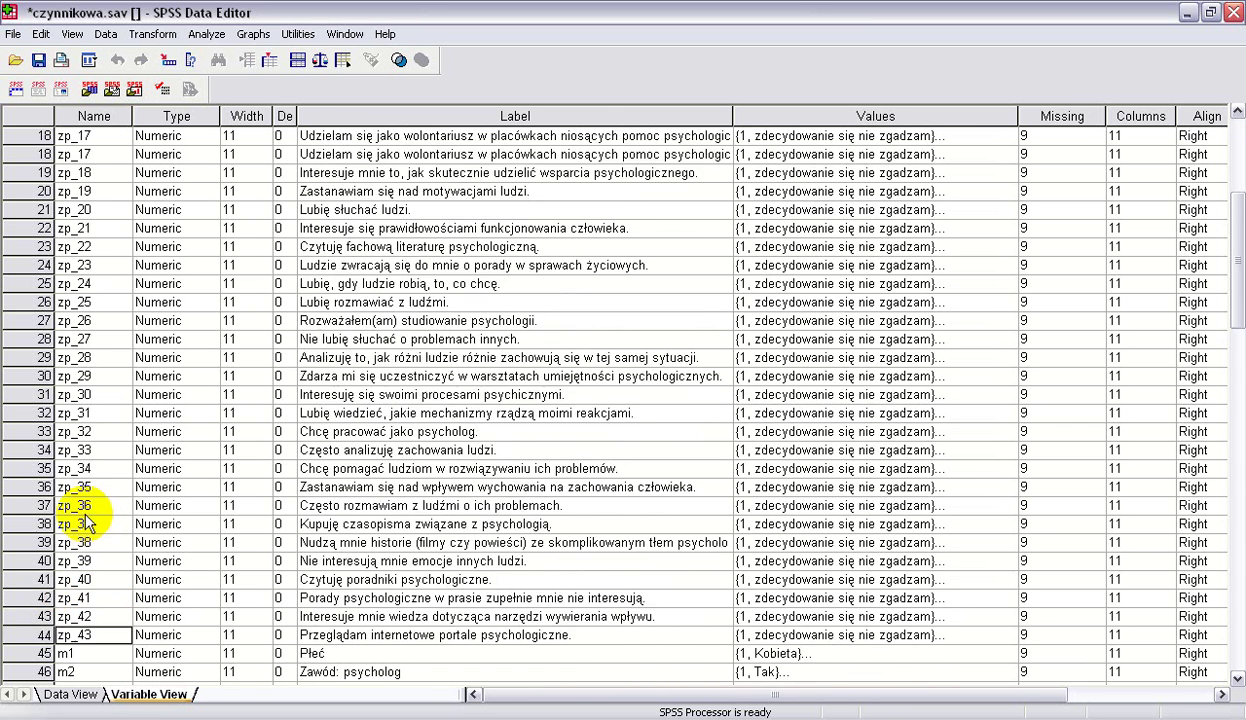
left_click(35, 155)
double_click(35, 155)
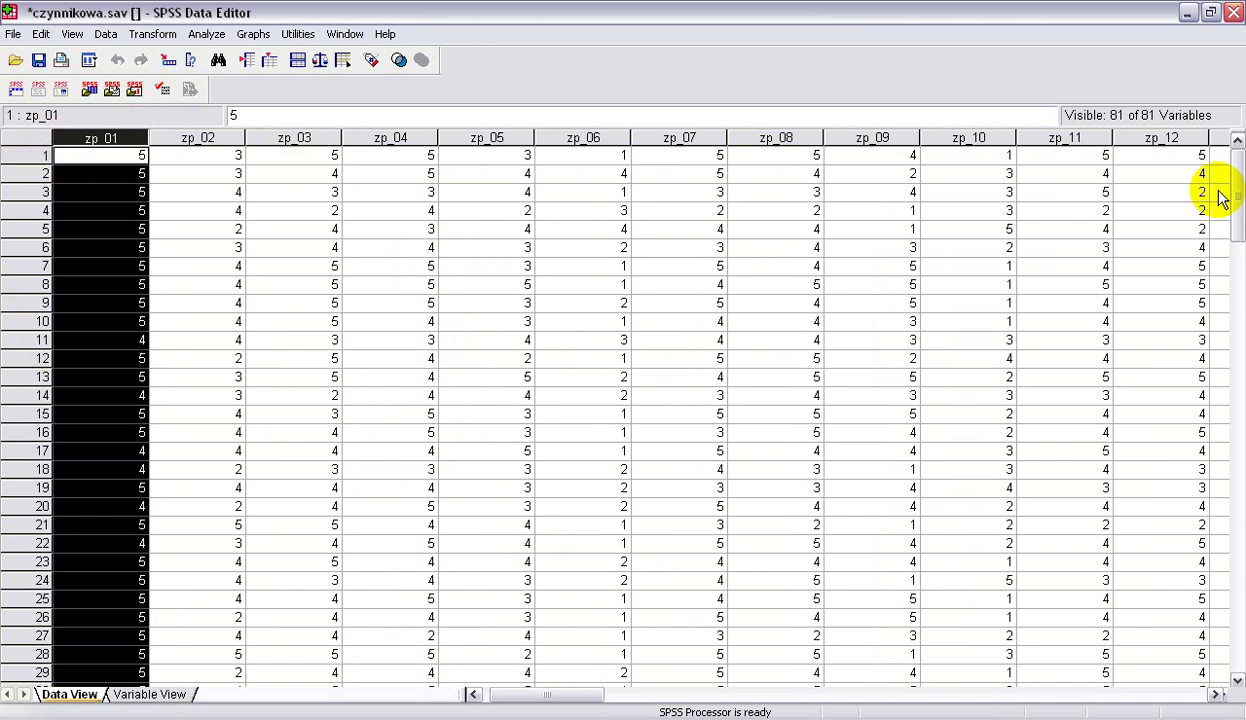
left_click_drag(1232, 181, 1237, 541)
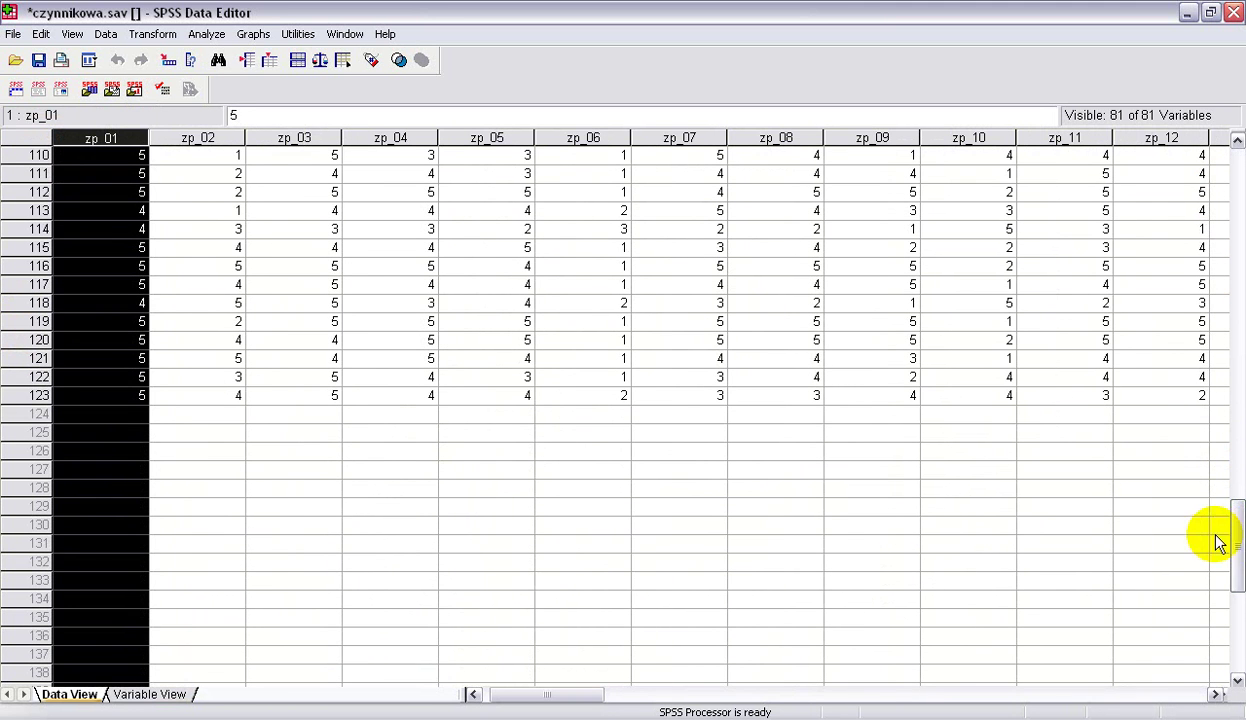
left_click(68, 397)
key("Left")
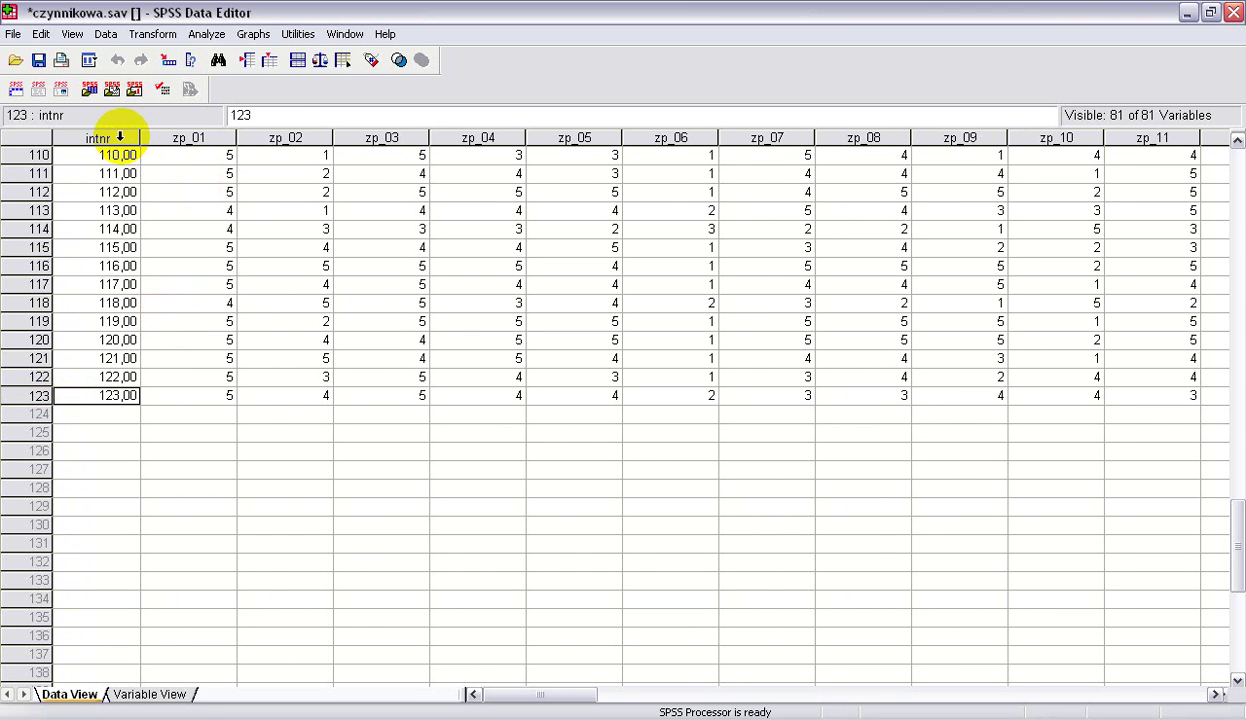
double_click(119, 137)
left_click(97, 155)
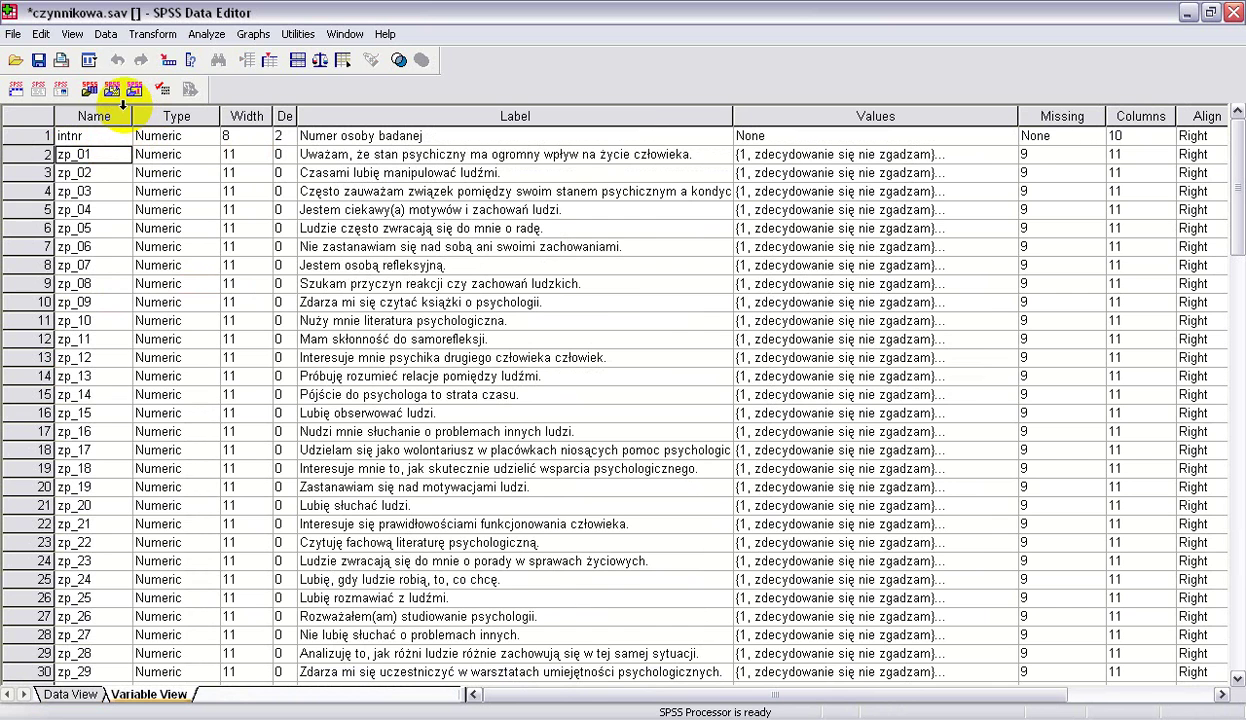
Step: Set the outline output labels to show variables as Names and Labels and variable values as Values and Labels
left_click(70, 36)
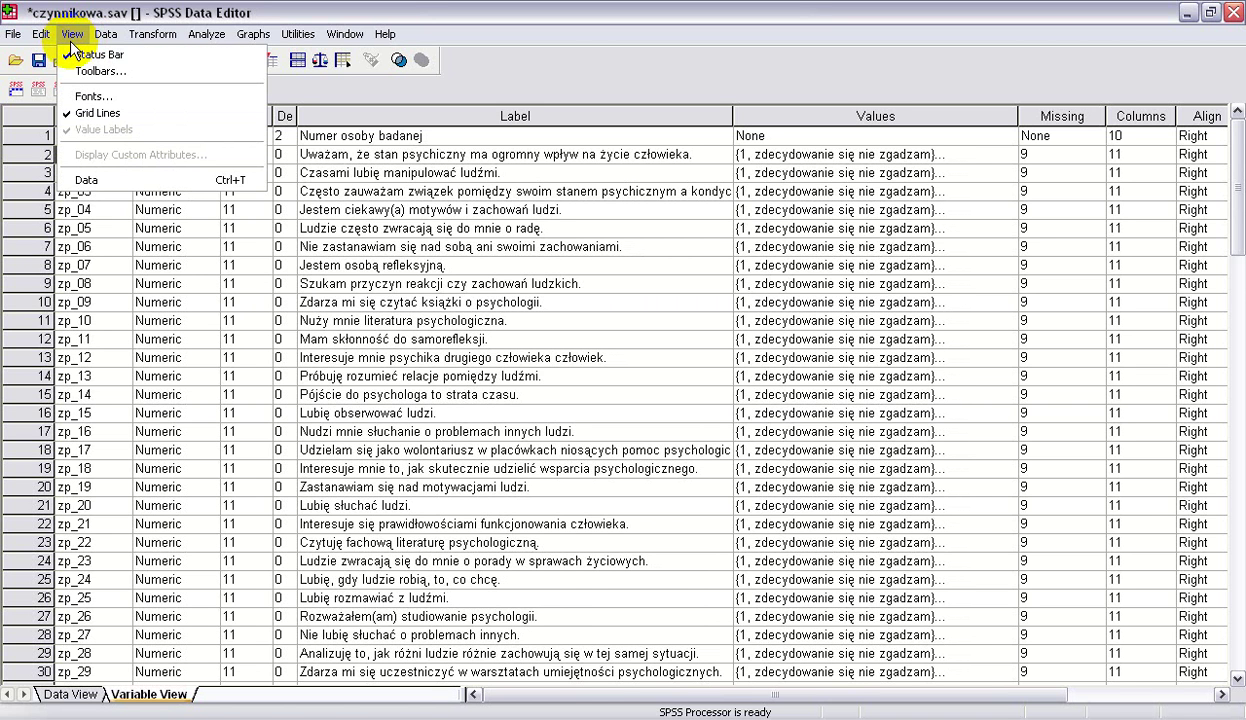
mouse_move(48, 40)
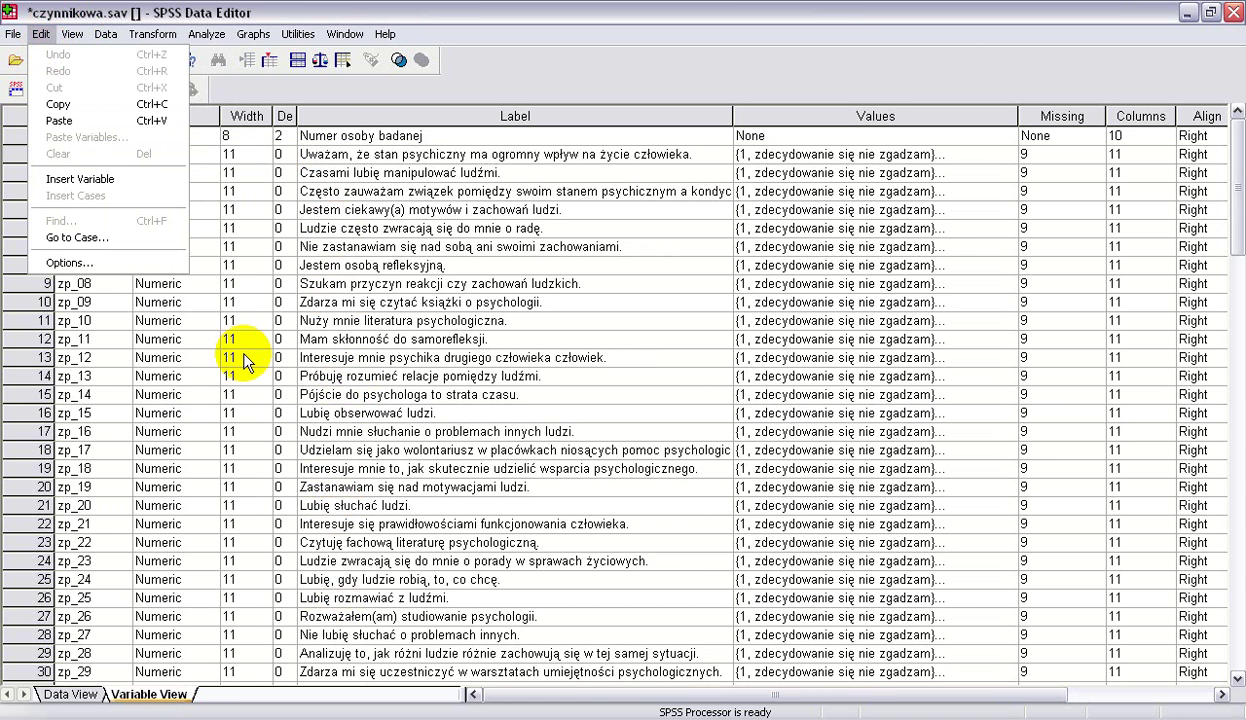
left_click(92, 268)
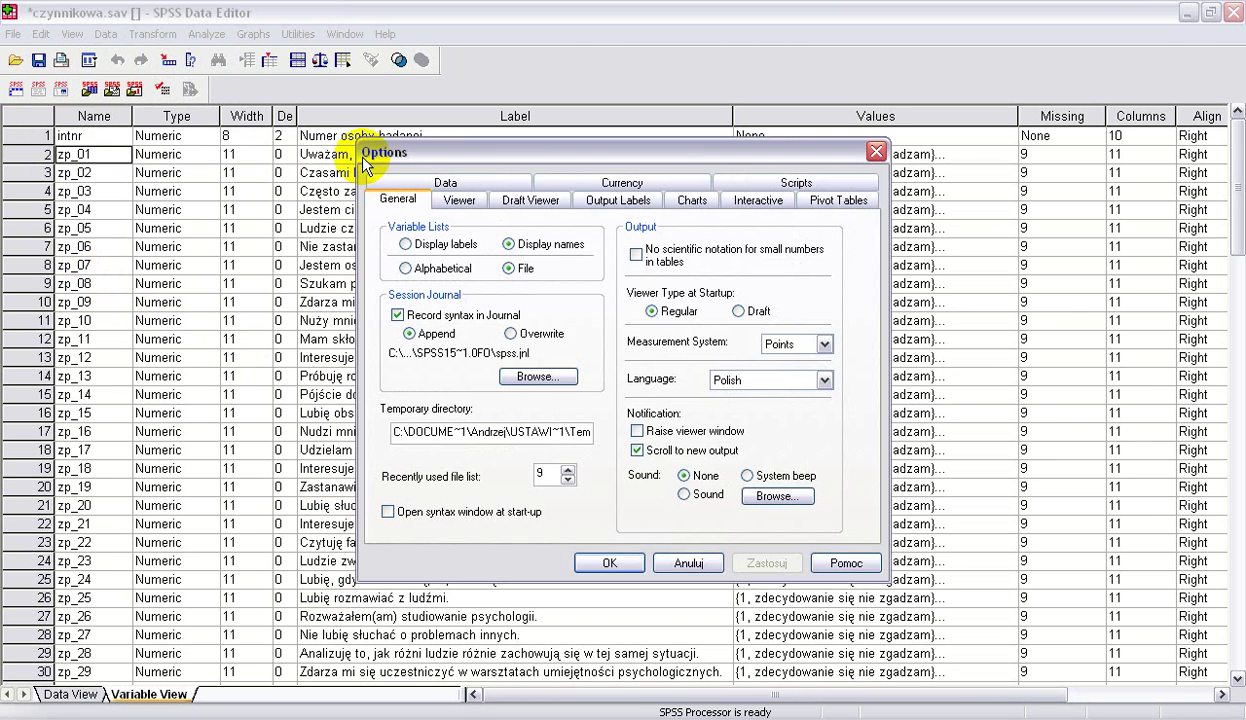
left_click(621, 201)
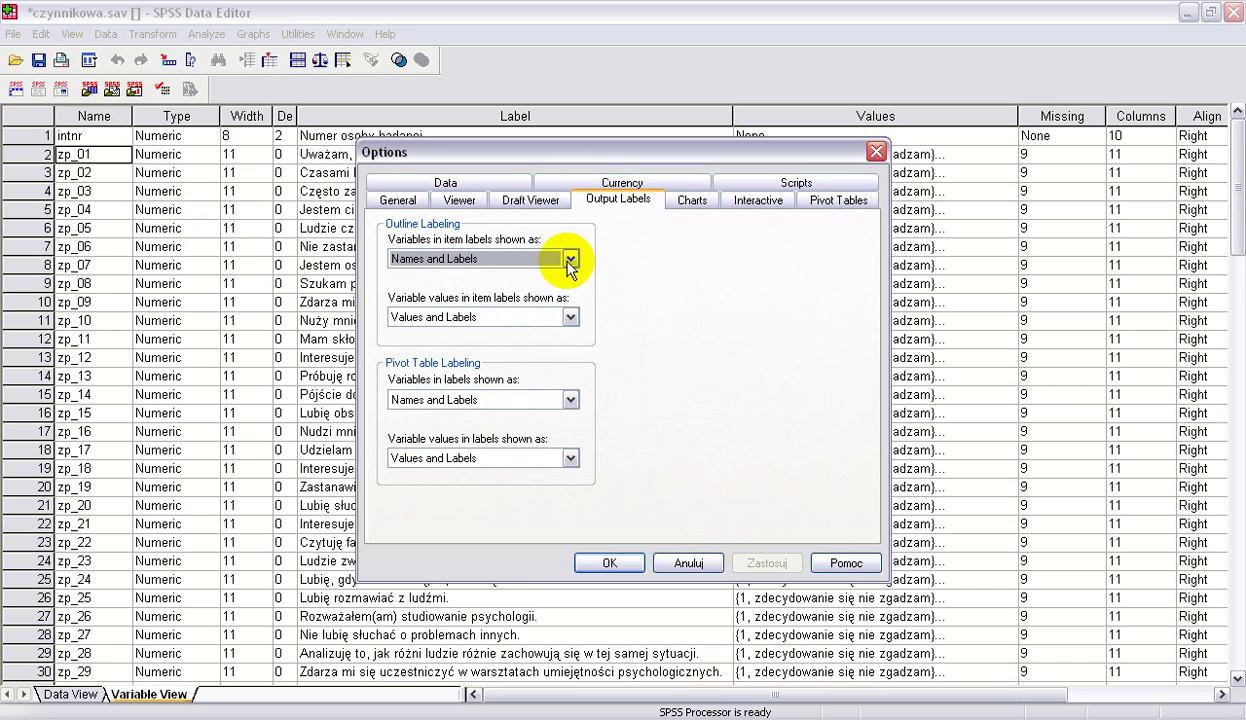
left_click(569, 261)
left_click(572, 318)
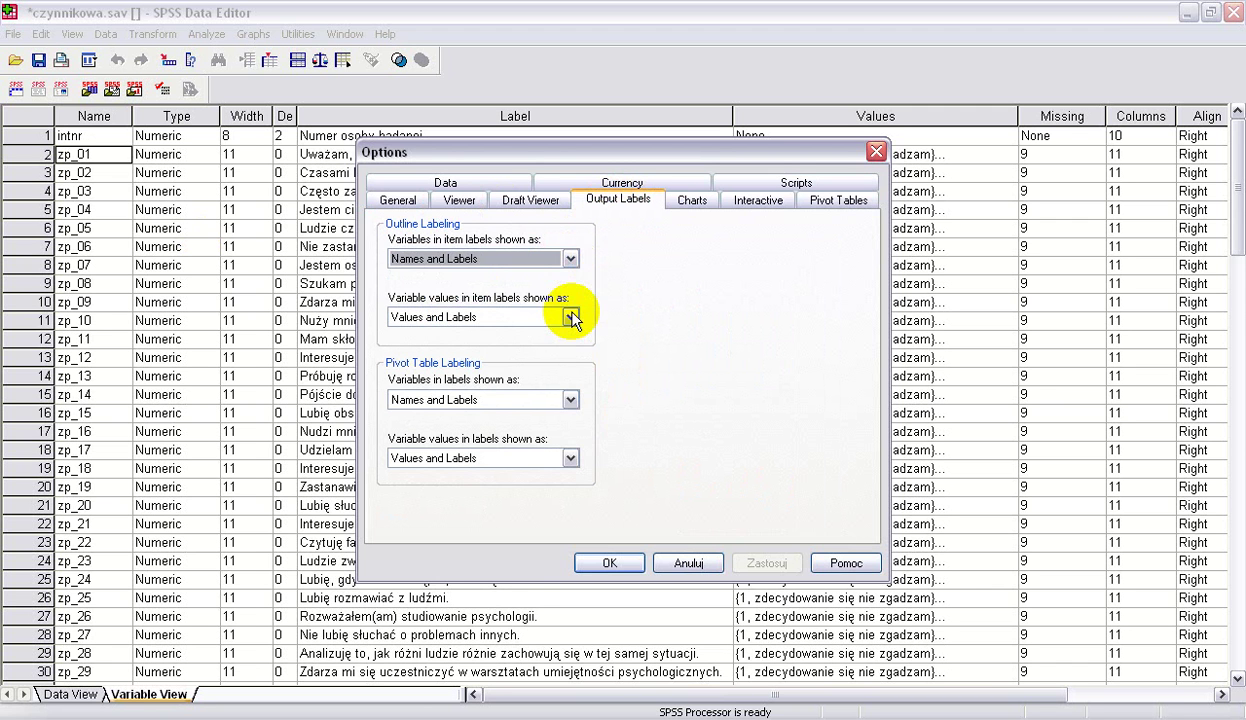
left_click(571, 318)
left_click(557, 331)
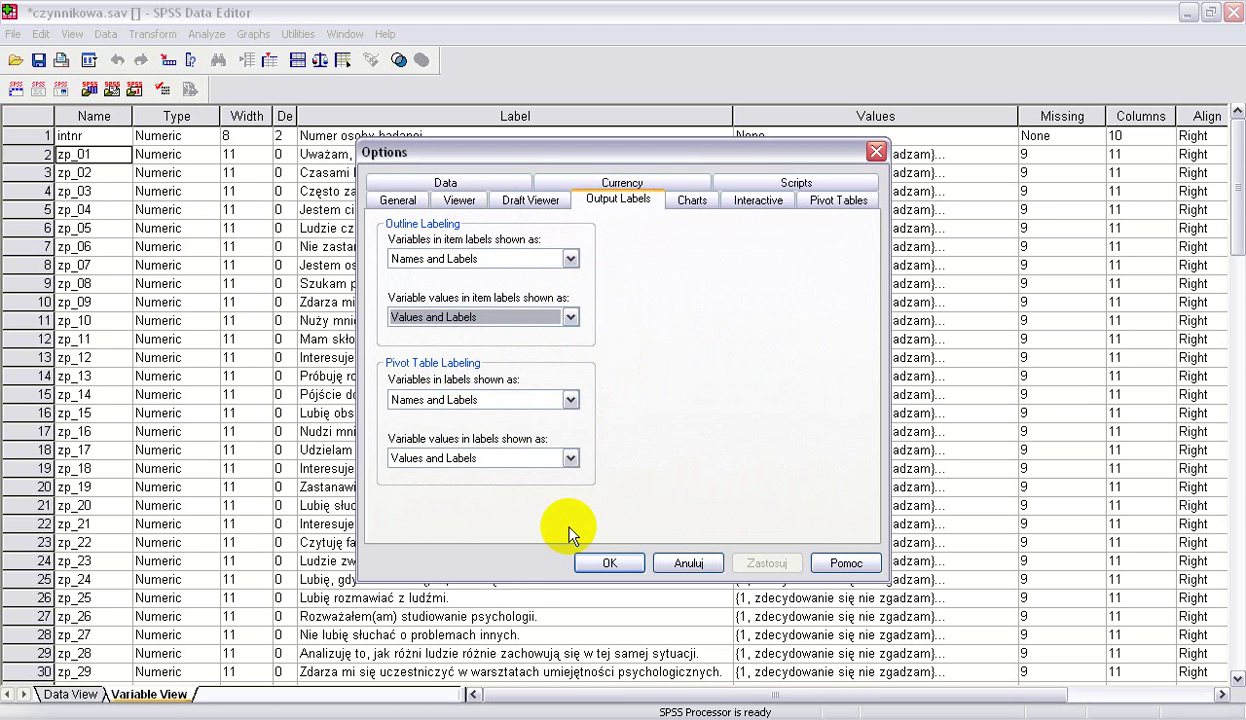
left_click(612, 564)
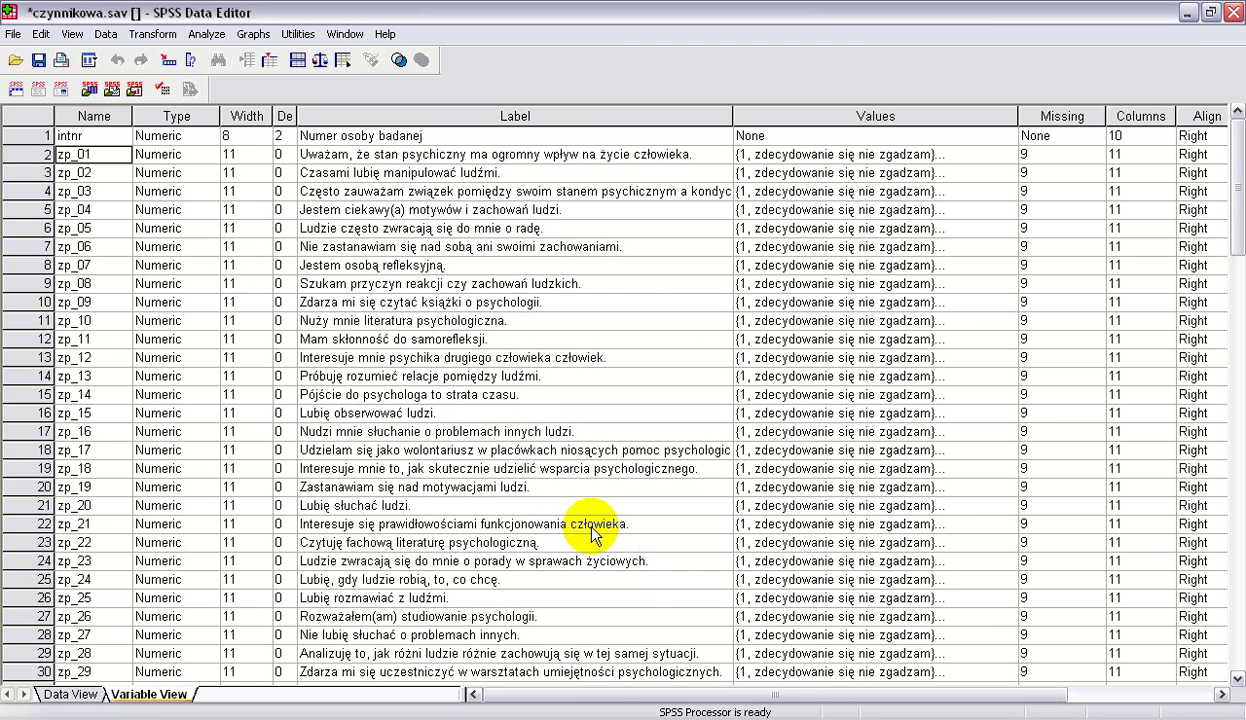
Step: Start a Factor analysis from the data reduction procedures
left_click(219, 38)
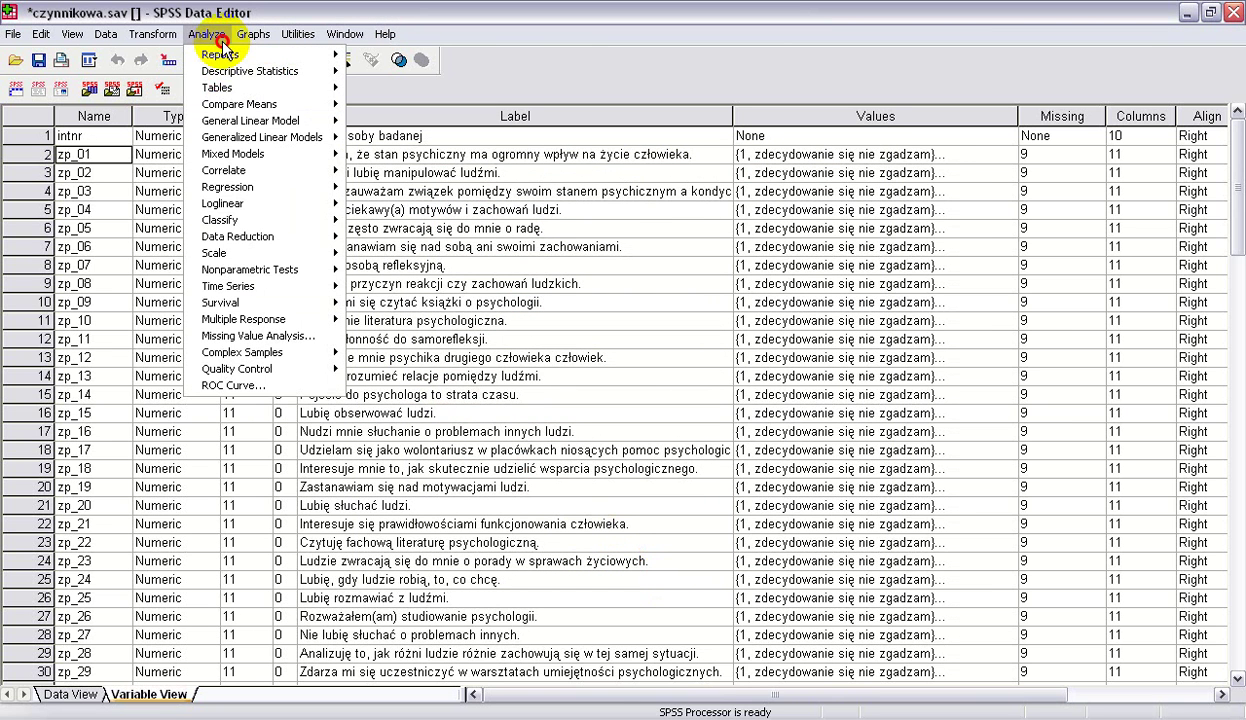
mouse_move(226, 92)
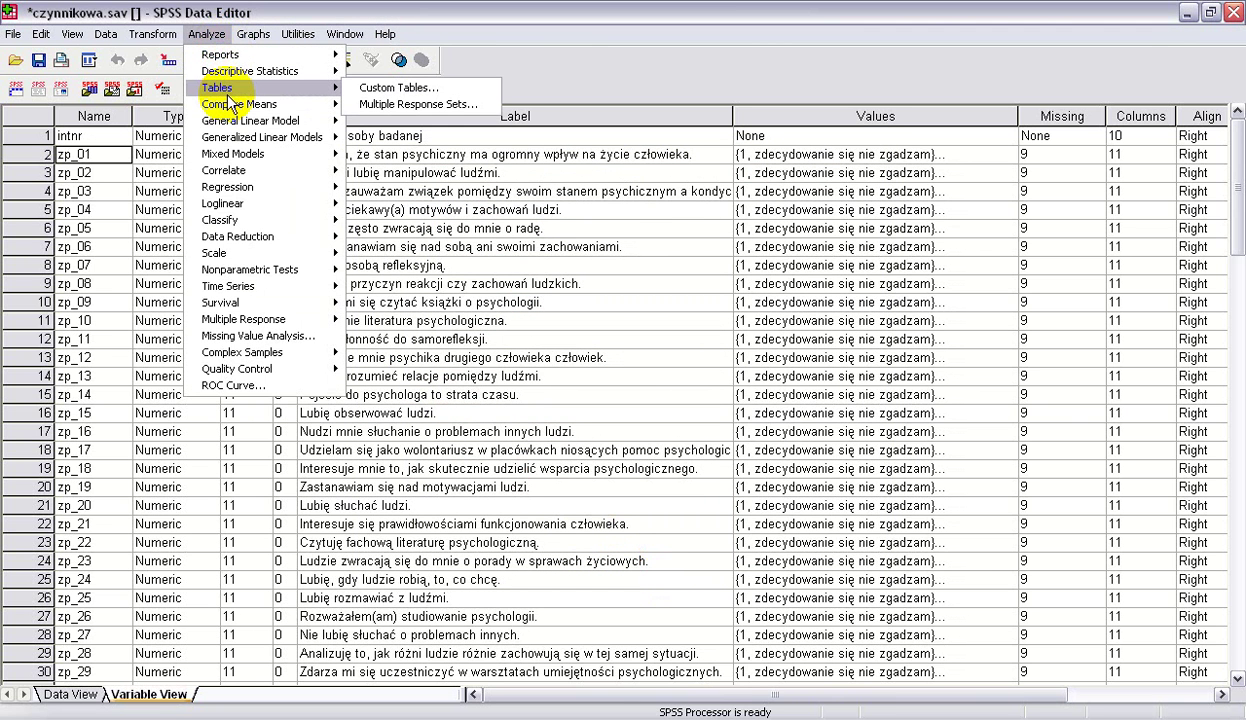
mouse_move(241, 158)
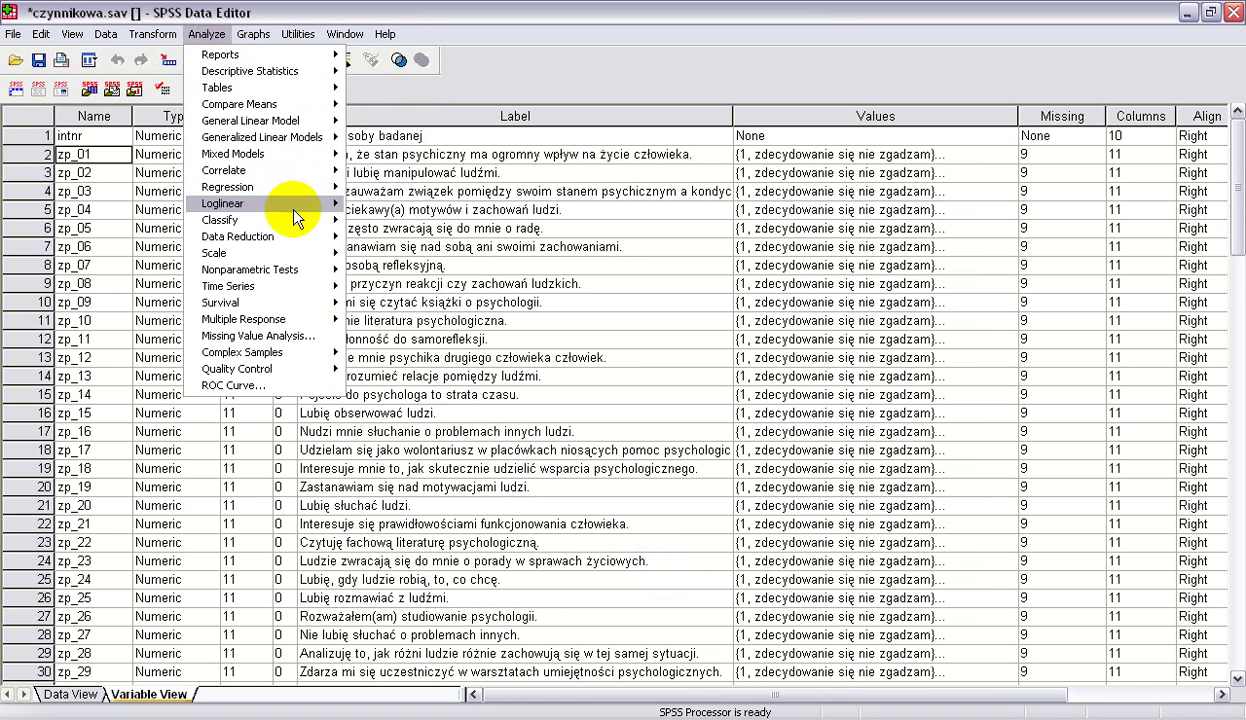
mouse_move(300, 243)
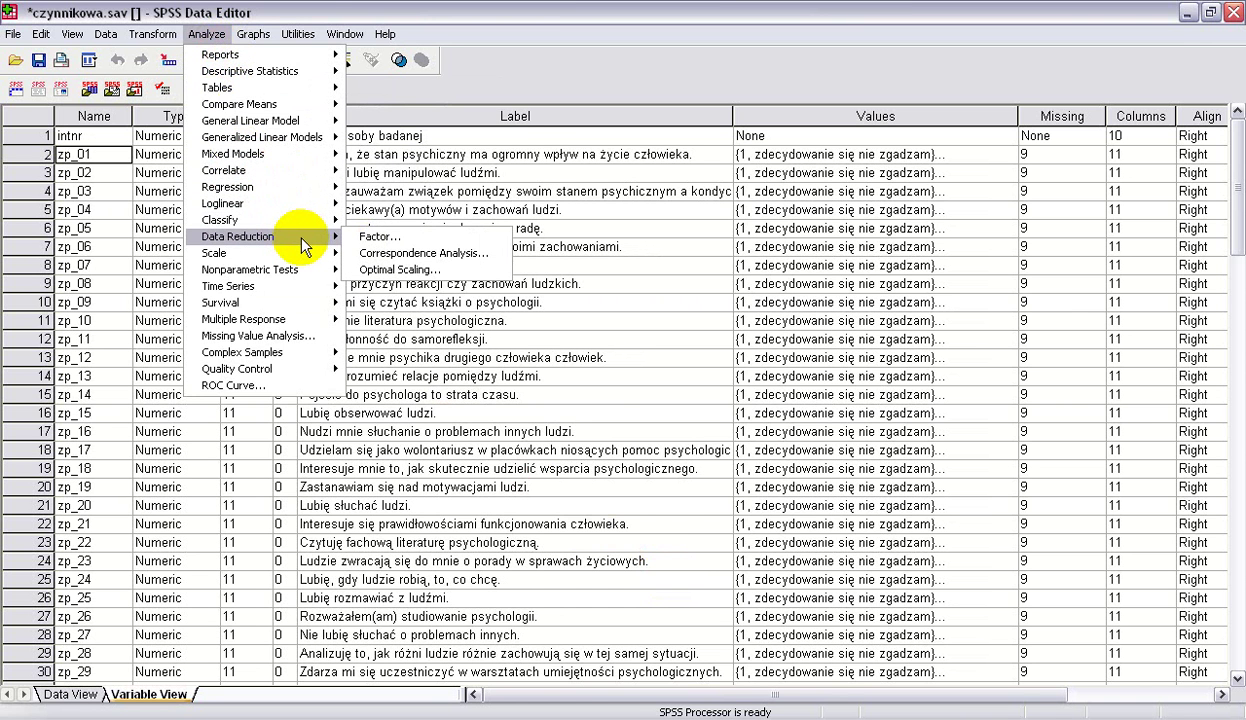
left_click(380, 236)
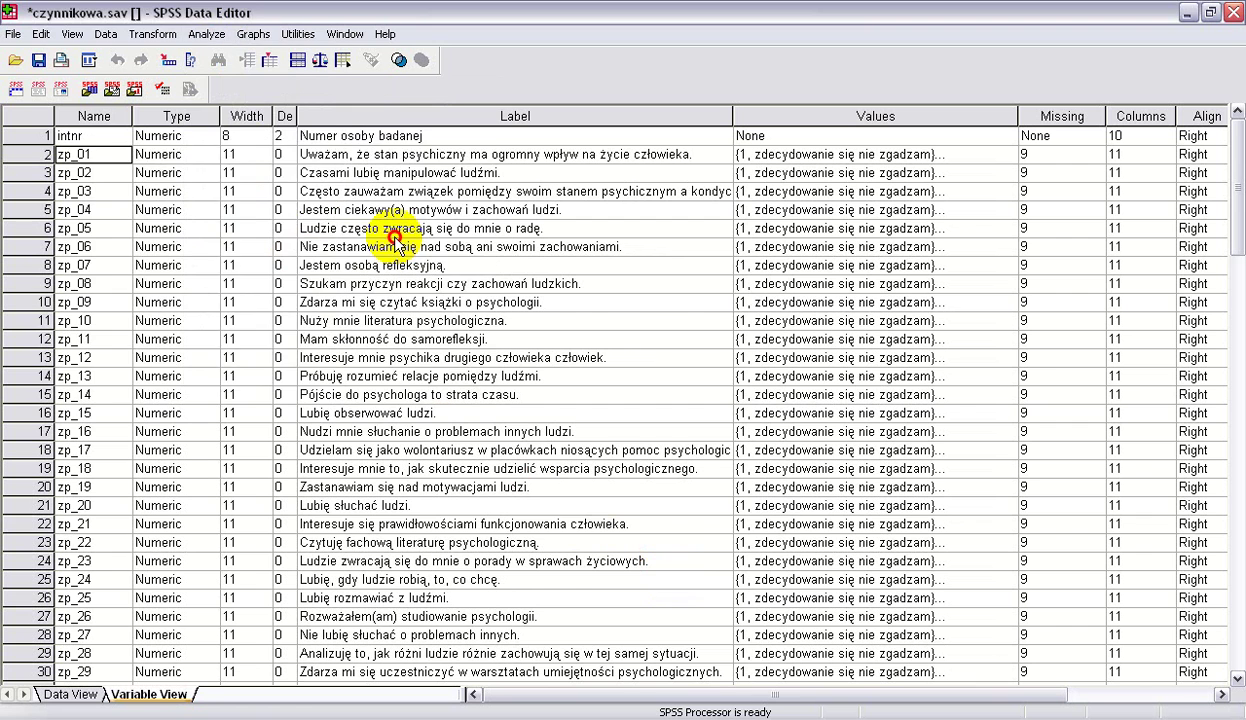
left_click(140, 189)
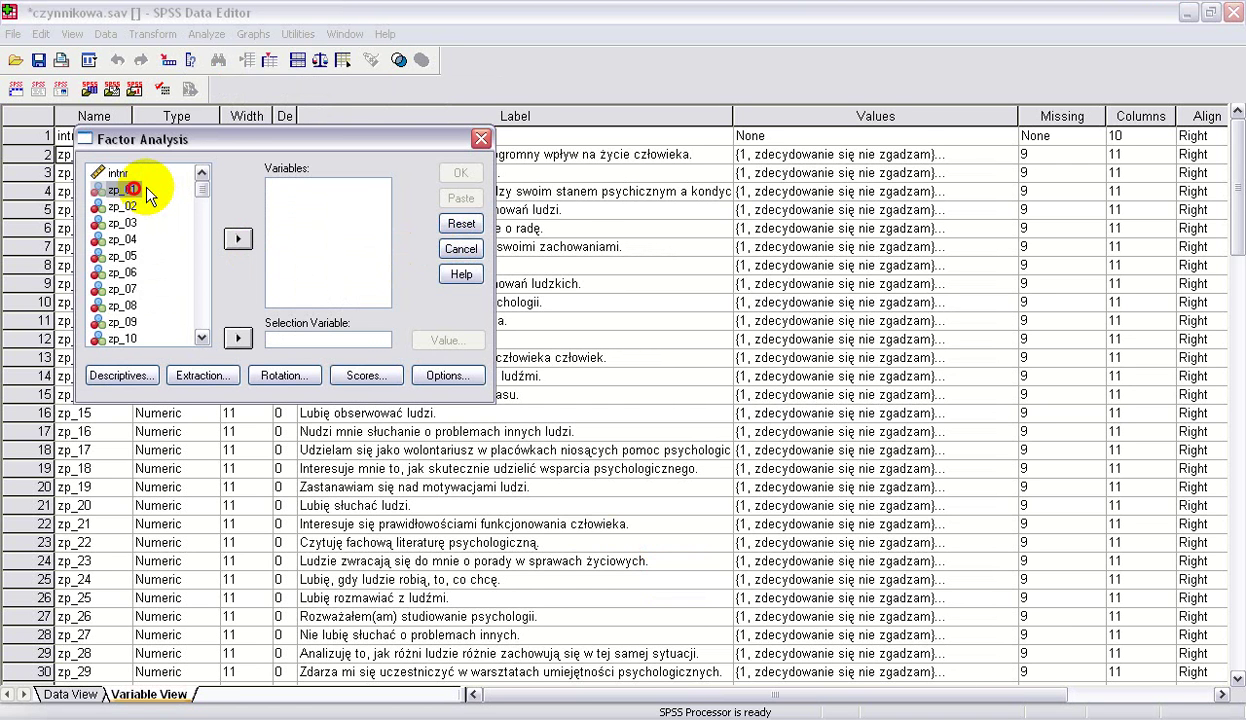
key("shift+Down")
key("shift+Down")
key("shift+Down")
key("shift+Down")
key("shift+Down")
key("shift+Down")
key("shift+Down")
key("shift+Down")
key("shift+Down")
key("shift+Down")
key("shift+Down")
key("shift+Down")
key("shift+Down")
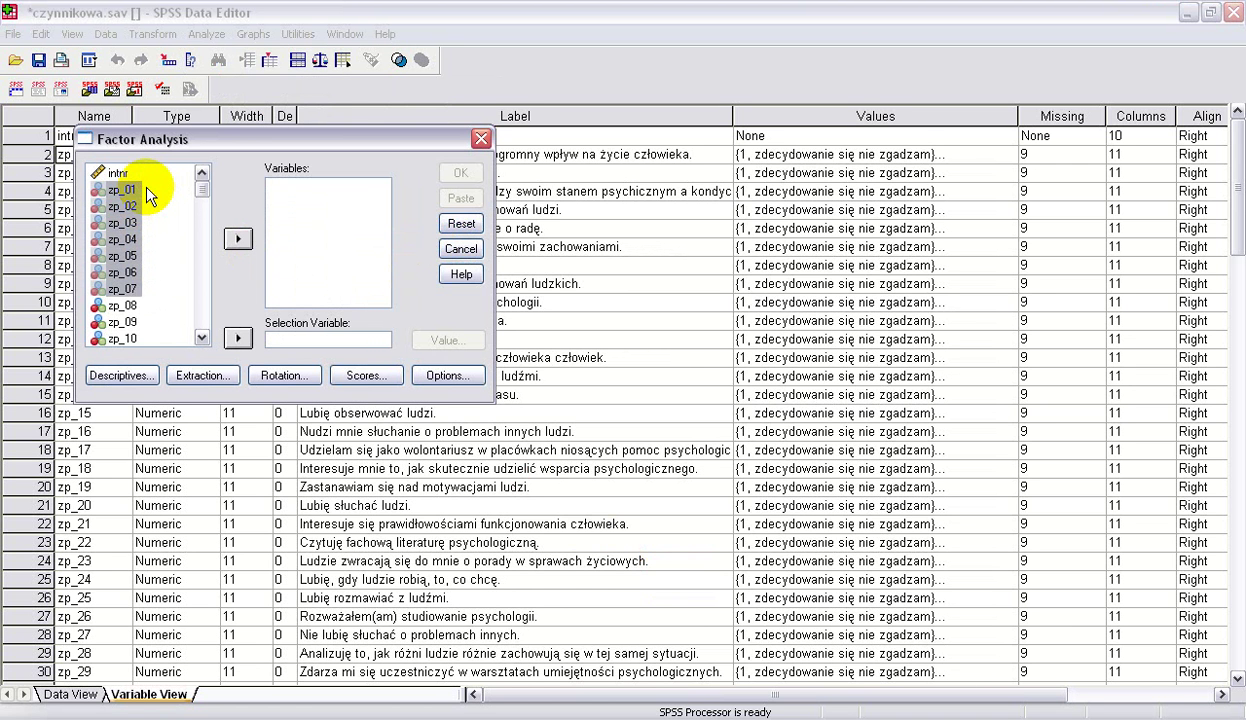
key("shift+Down")
key("shift+Down")
key("shift+Down")
key("shift+Down")
key("shift+Down")
key("shift+Down")
key("shift+Down")
key("shift+Down")
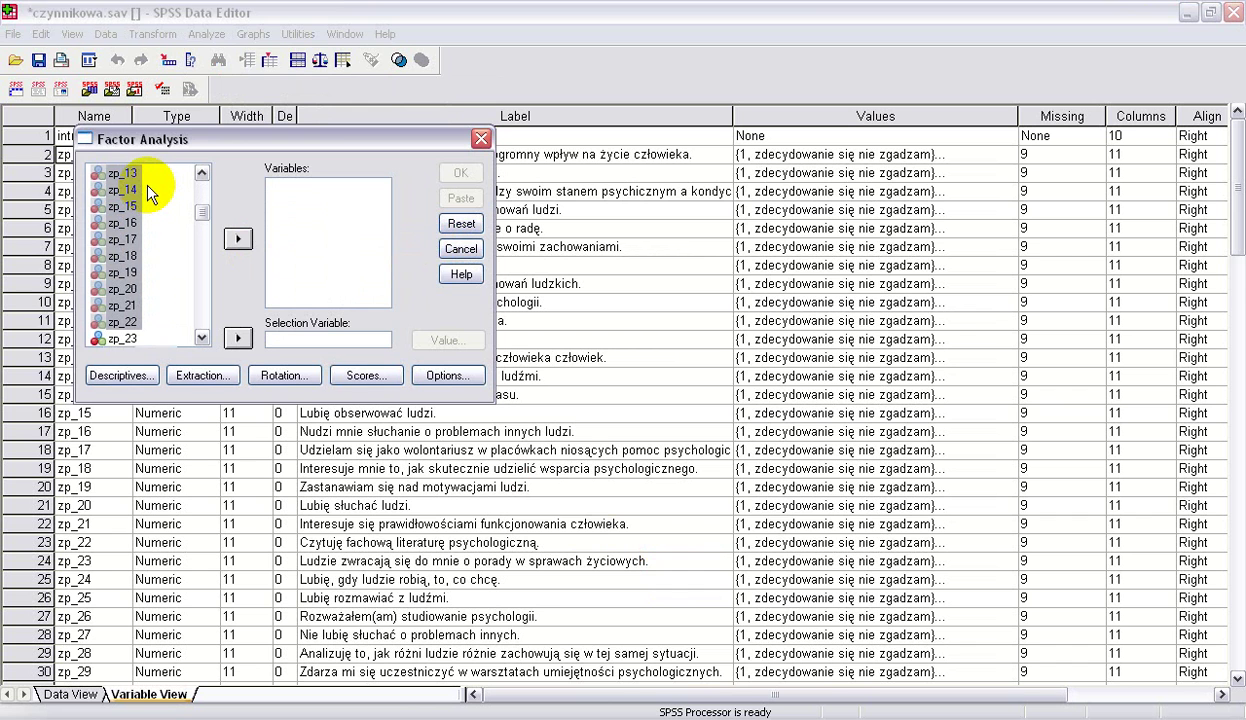
key("shift+Down")
key("shift+Down")
key("shift+Down")
key("shift+Down")
key("shift+Down")
key("shift+Down")
key("shift+Down")
key("shift+Down")
key("shift+Down")
key("shift+Down")
key("shift+Down")
key("shift+Down")
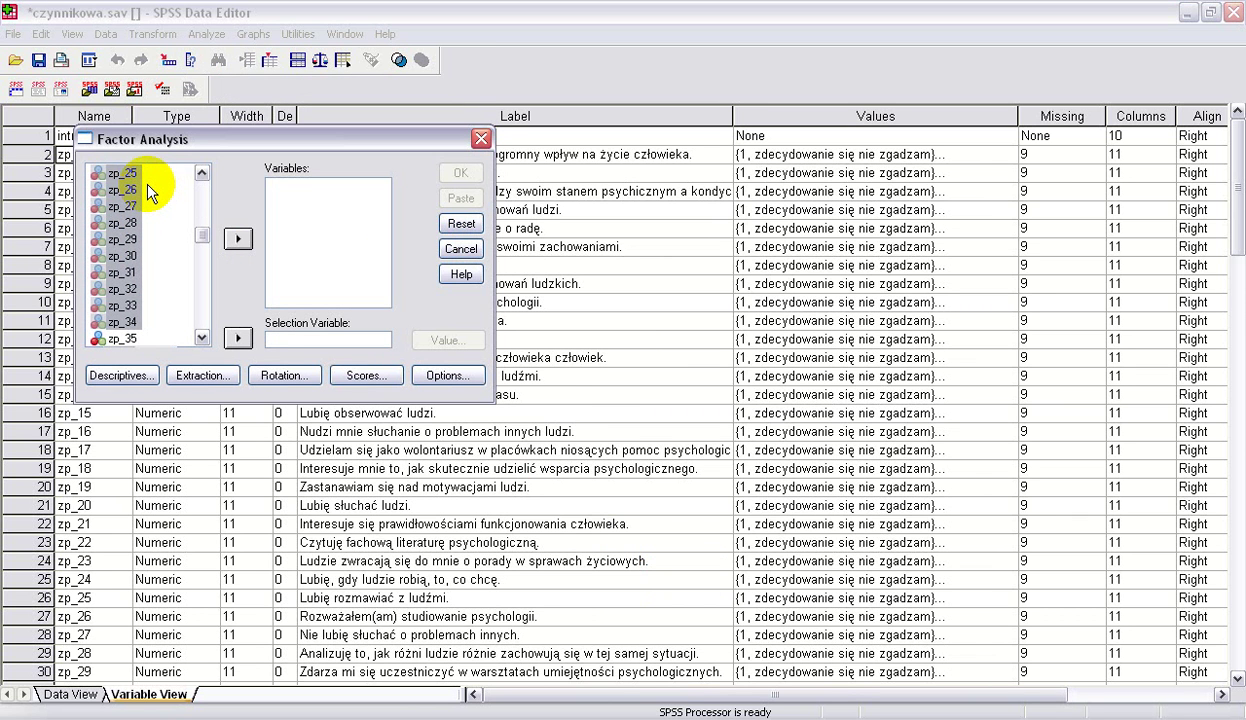
key("shift+Down")
key("shift+Down")
key("shift+Down")
key("shift+Down")
key("shift+Down")
key("shift+Down")
key("shift+Down")
key("shift+Down")
key("shift+Down")
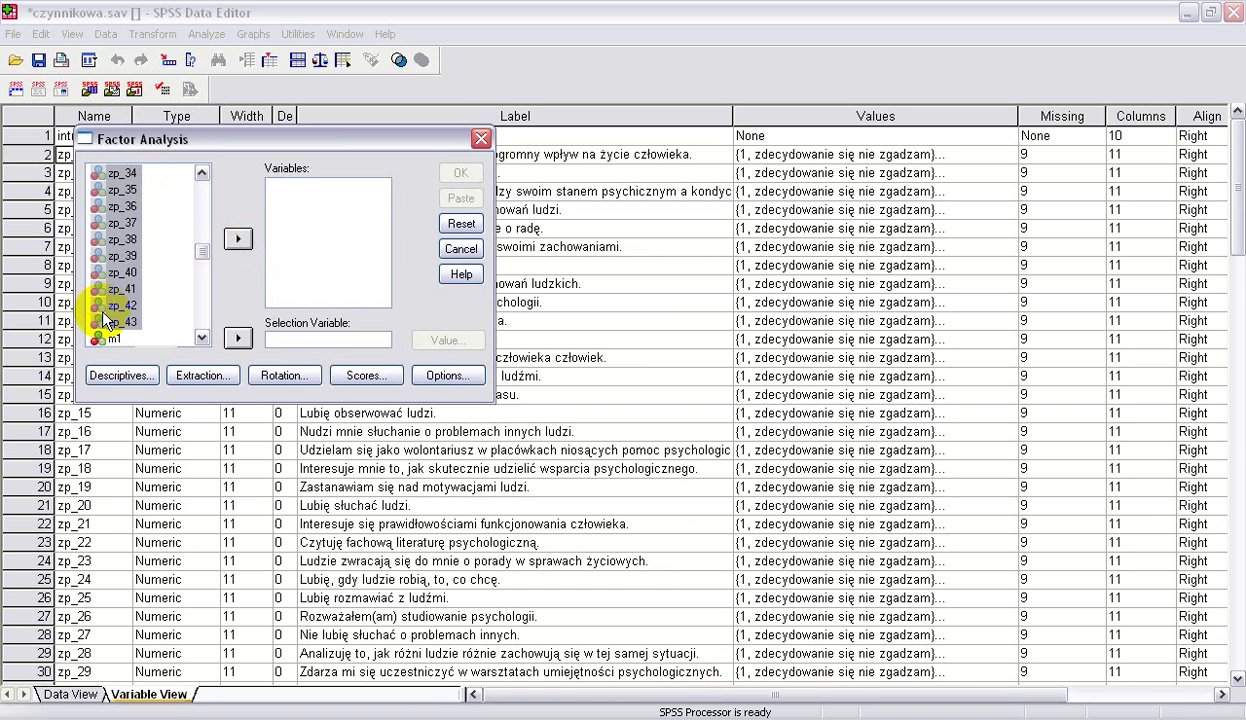
left_click(204, 174)
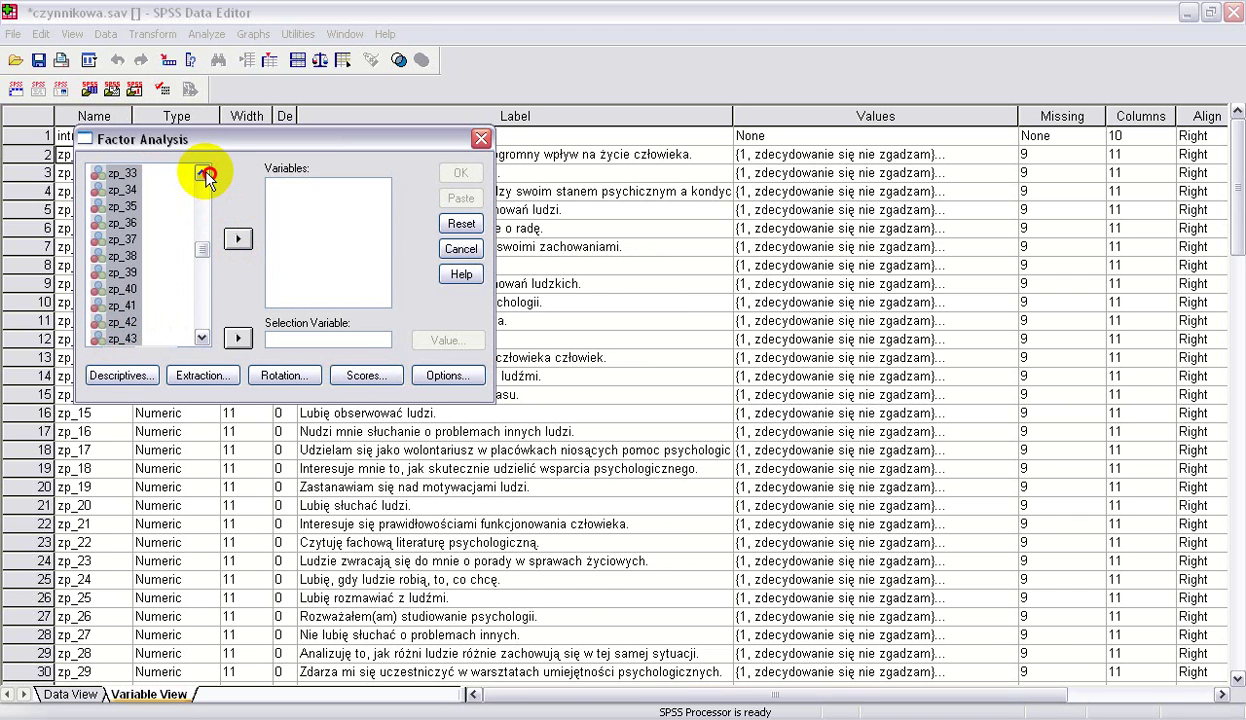
left_click(105, 176)
right_click(139, 180)
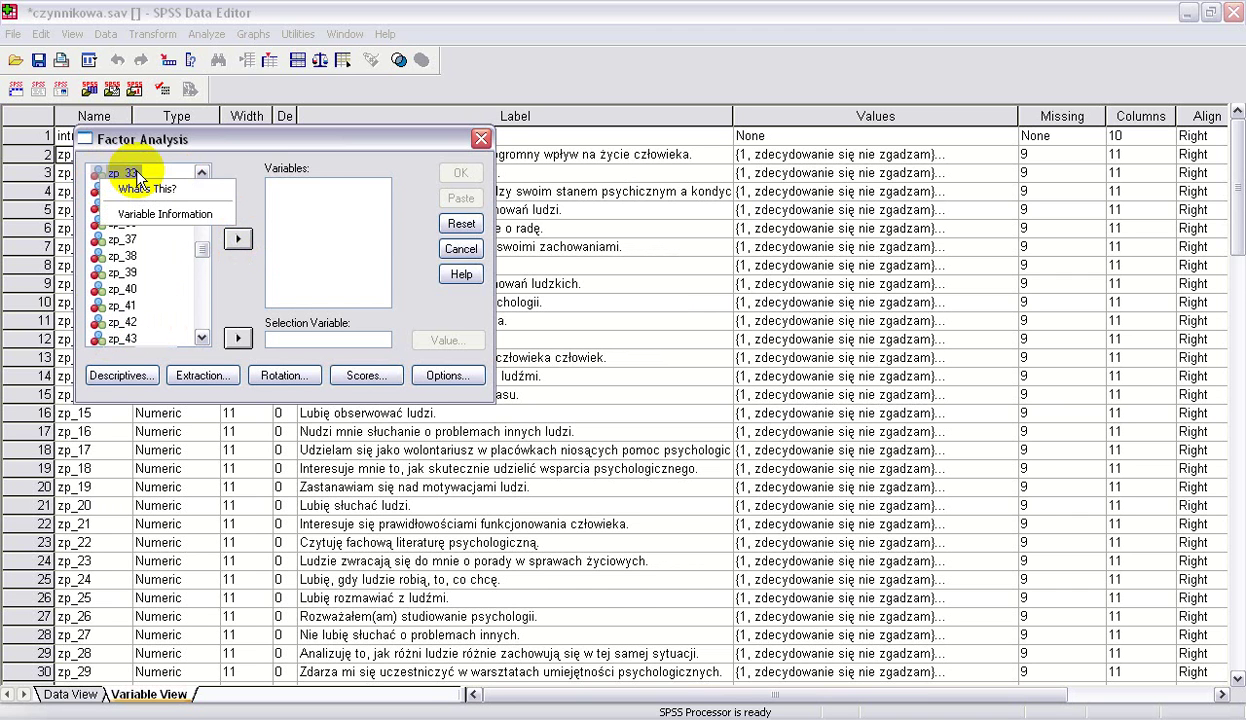
left_click(166, 172)
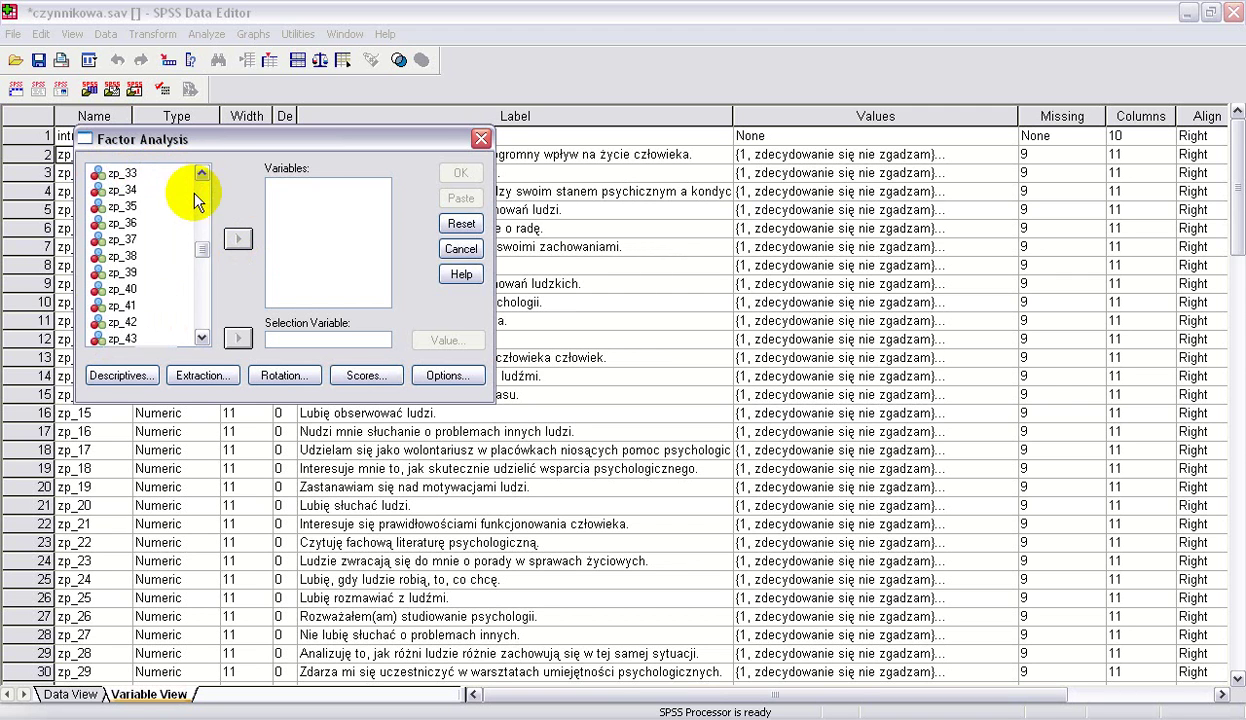
Step: Add the questionnaire items zp_01 through zp_43 to the factor analysis as its variables
left_click(204, 205)
left_click_drag(204, 205, 206, 189)
left_click(132, 192)
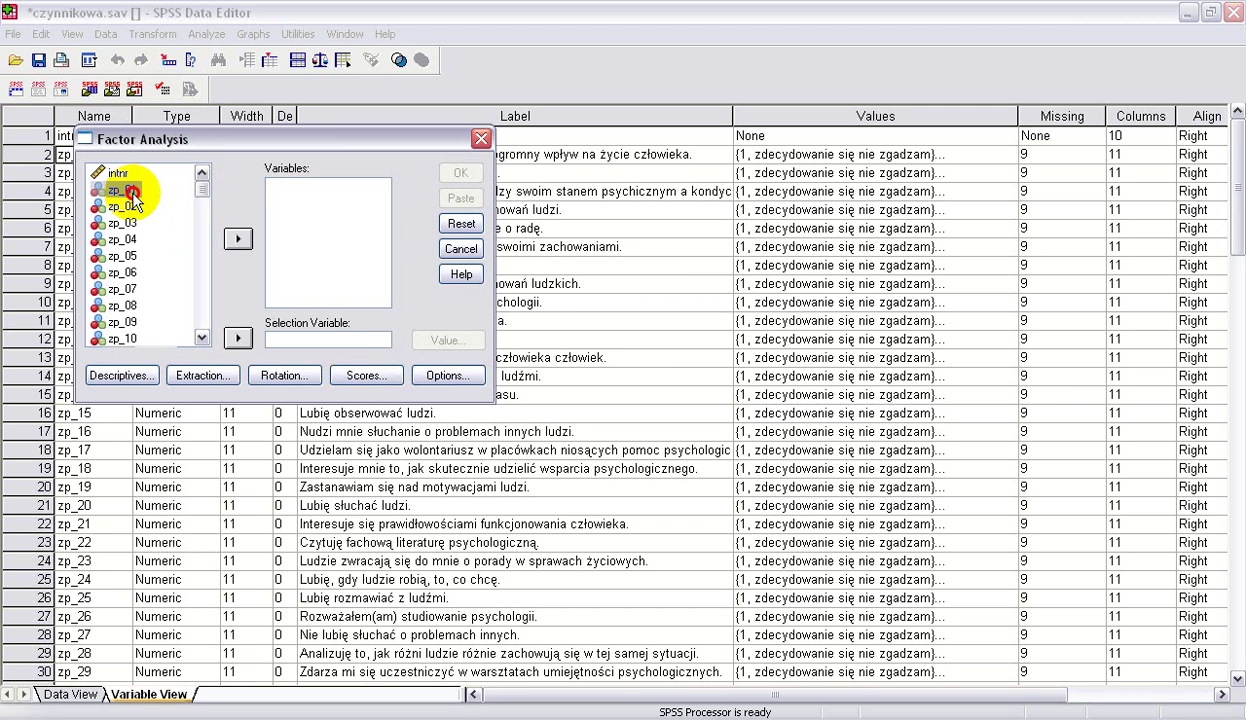
key("shift+Down")
key("shift+Down")
key("shift+Down")
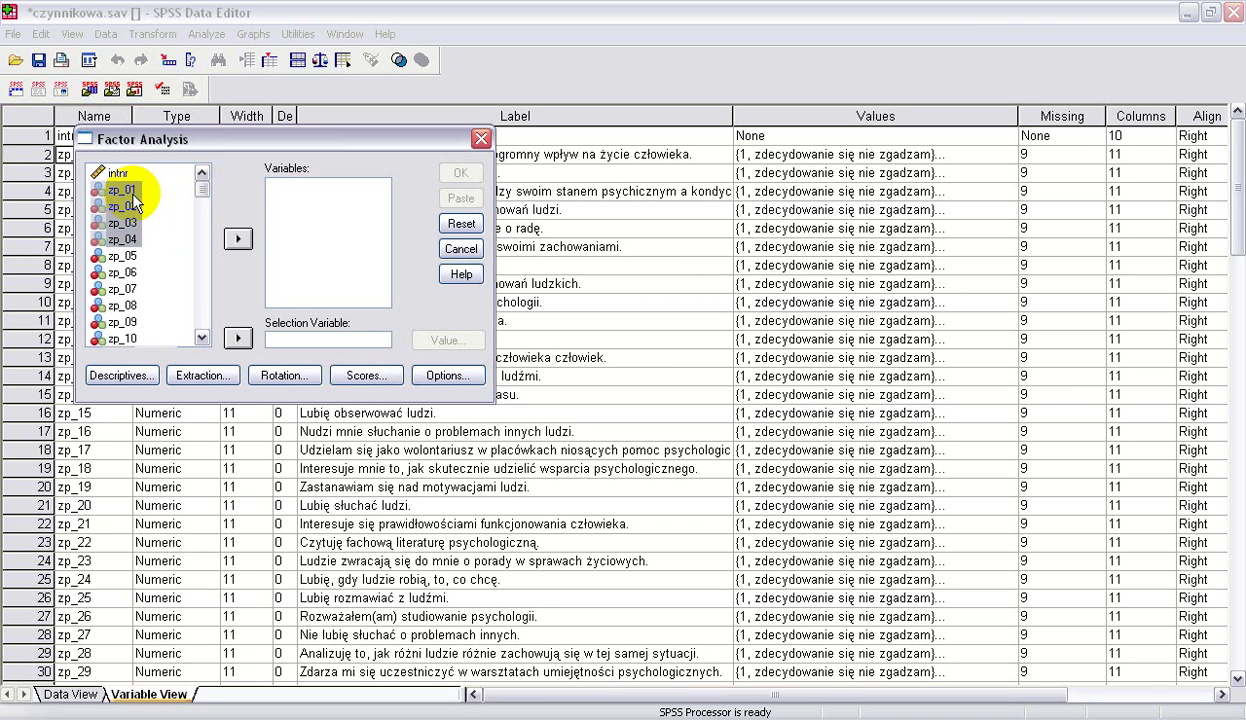
key("shift+Down")
key("shift+Down")
key("shift+Down")
key("shift+Down")
key("shift+Down")
key("shift+Down")
key("shift+Down")
key("shift+Down")
key("shift+Down")
key("shift+Down")
key("shift+Down")
key("shift+Down")
key("shift+Down")
key("shift+Down")
key("shift+Down")
key("shift+Down")
key("shift+Down")
key("shift+Down")
key("shift+Down")
key("shift+Down")
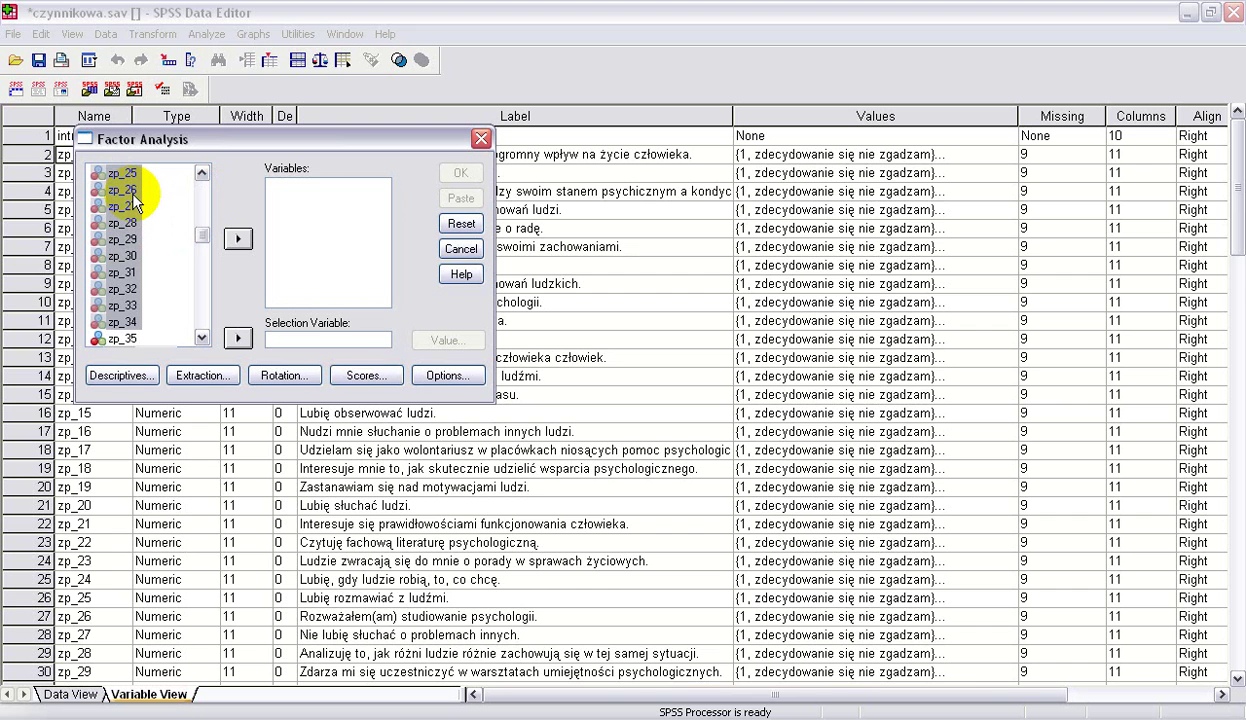
key("shift+Down")
key("shift+Down")
key("shift+Down")
key("shift+Down")
key("shift+Down")
key("shift+Down")
key("shift+Down")
key("shift+Down")
key("shift+Down")
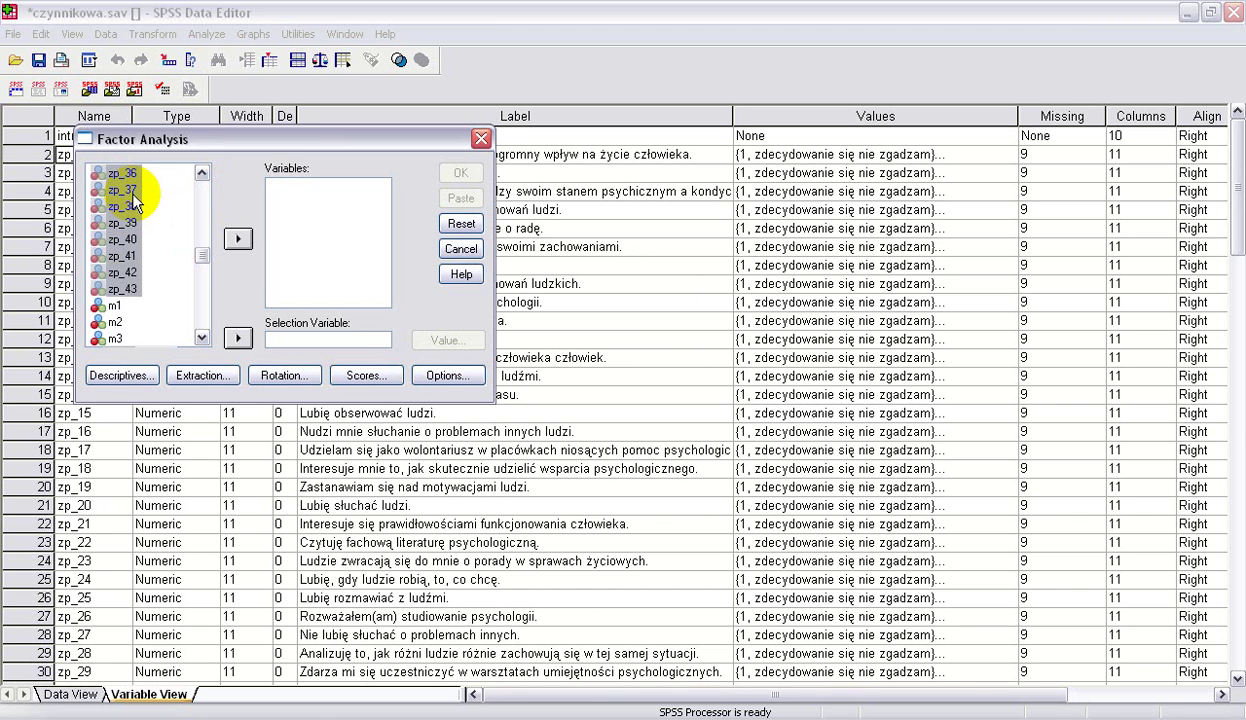
left_click(240, 240)
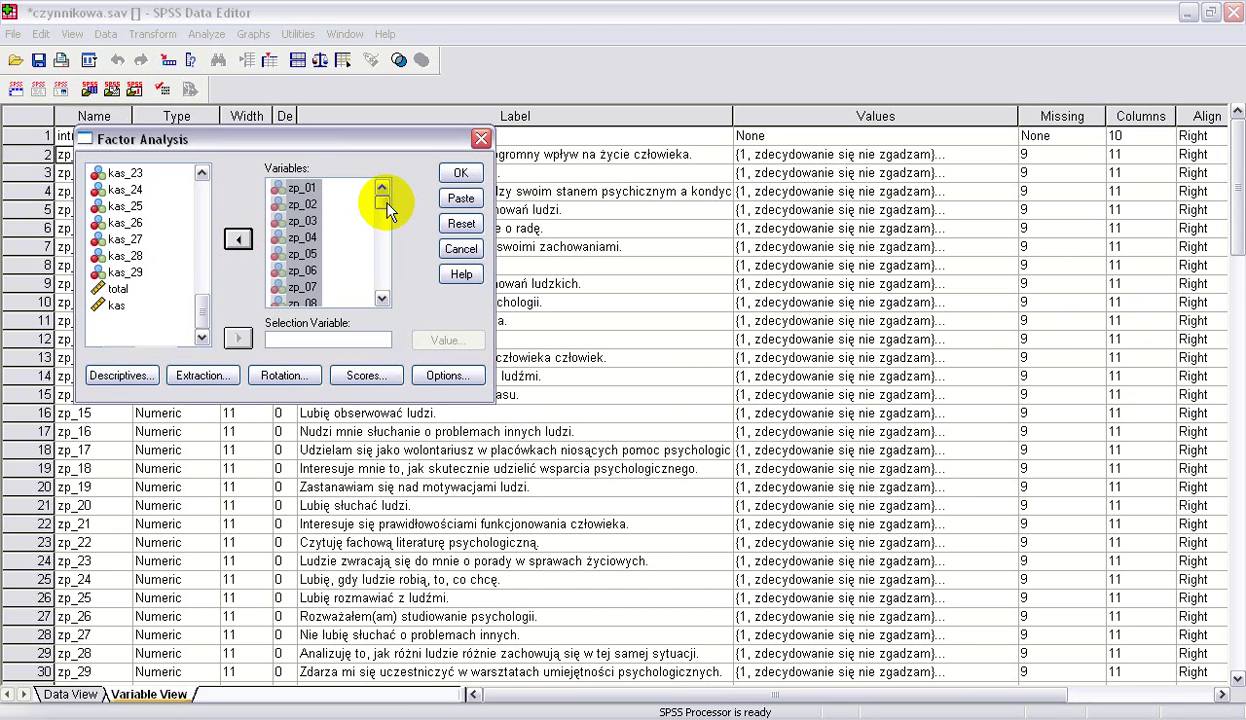
left_click_drag(388, 210, 313, 187)
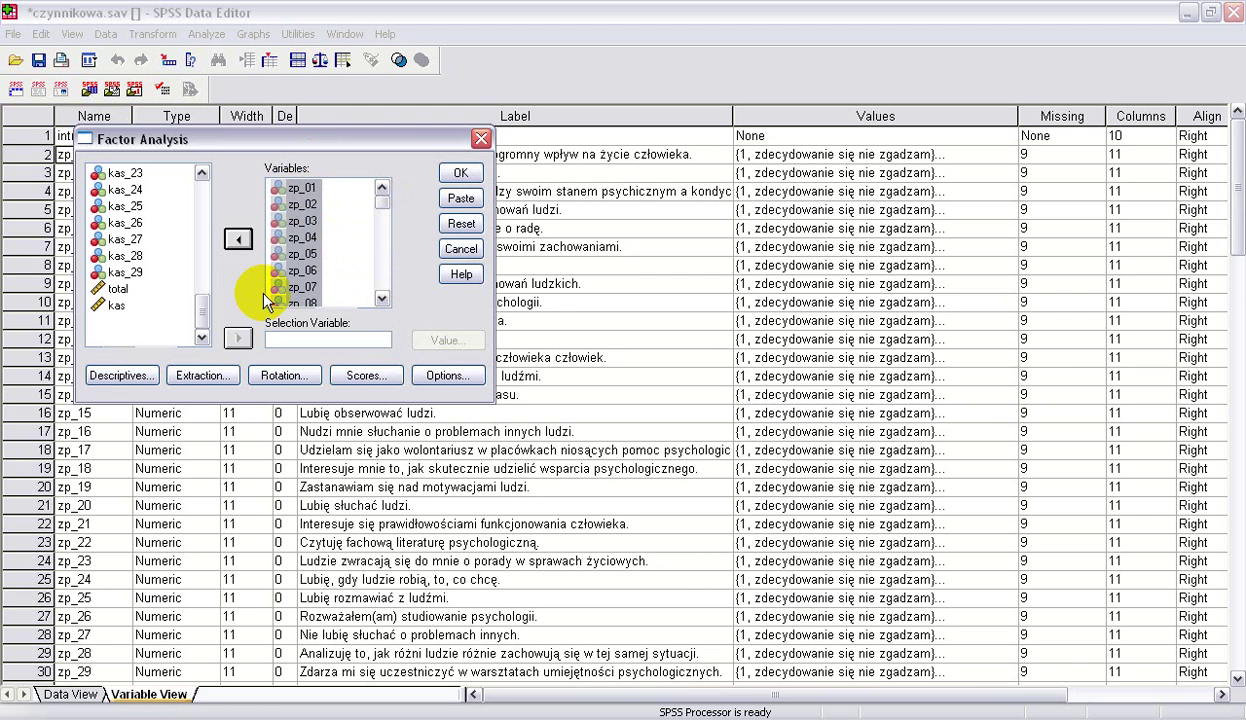
Step: Include the Anti-image correlation matrix in the factor analysis descriptives
left_click(137, 377)
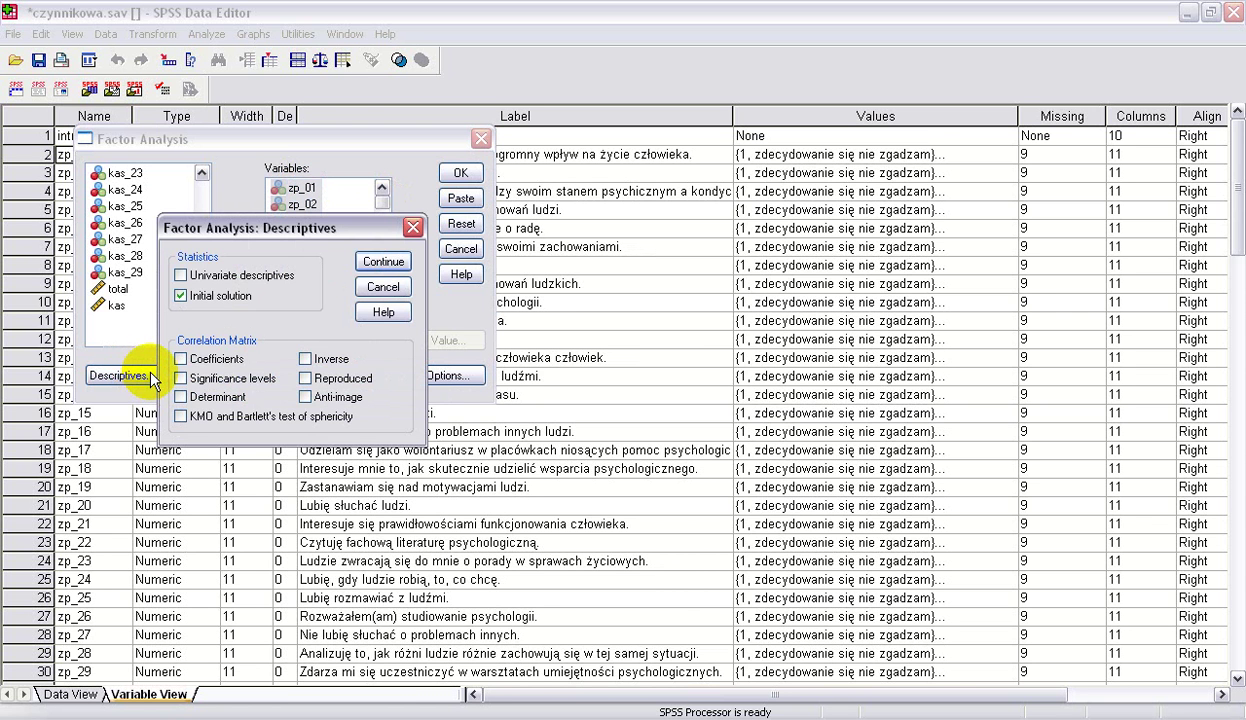
left_click(360, 402)
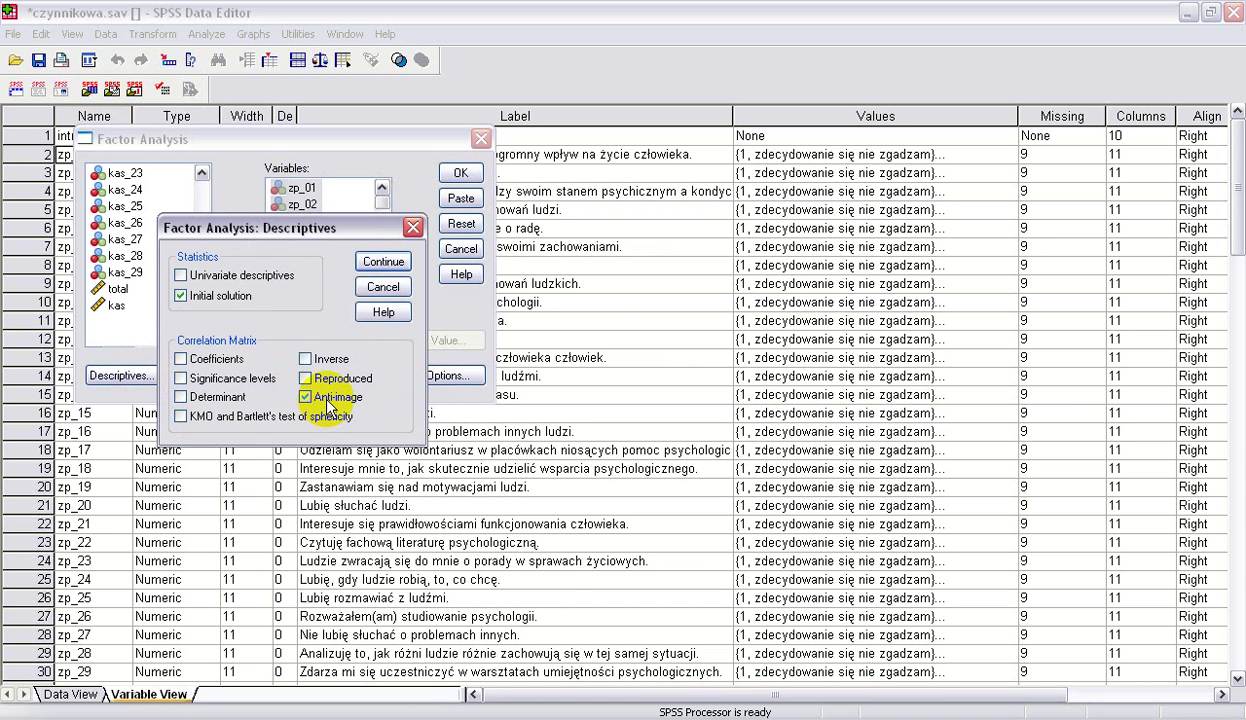
left_click(385, 262)
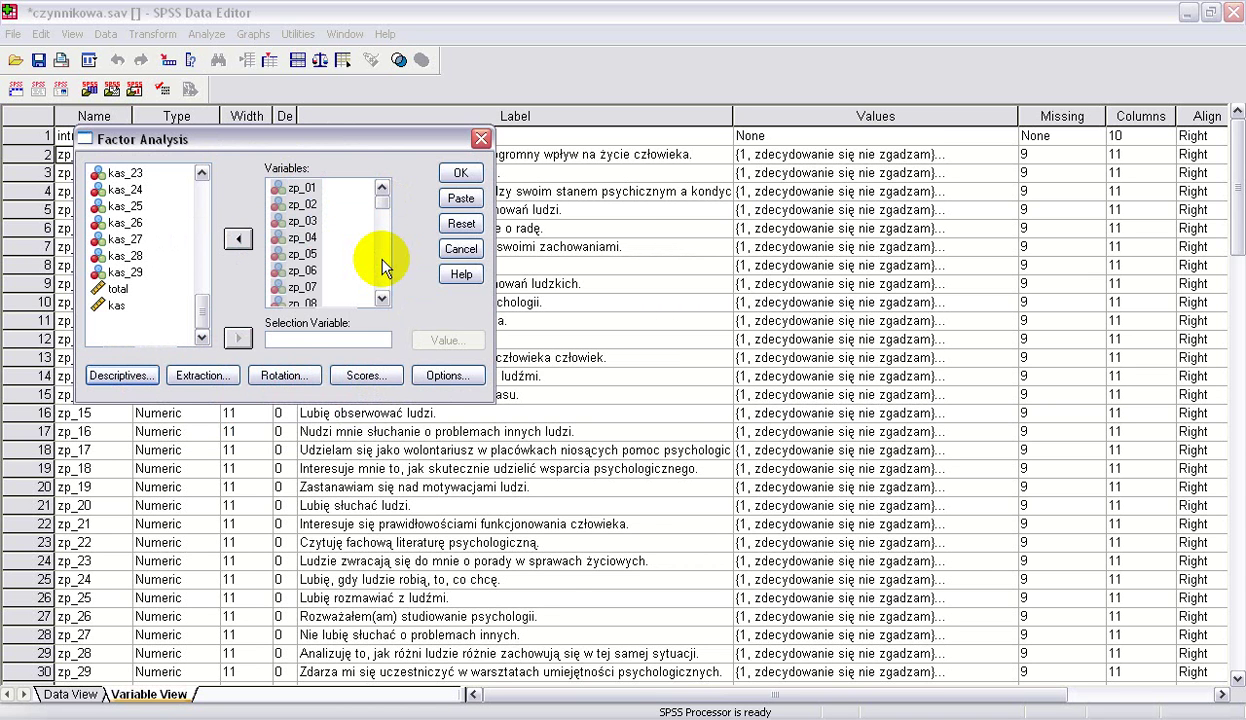
Step: Run the factor analysis and enlarge the results area of the output by narrowing the outline
left_click(460, 179)
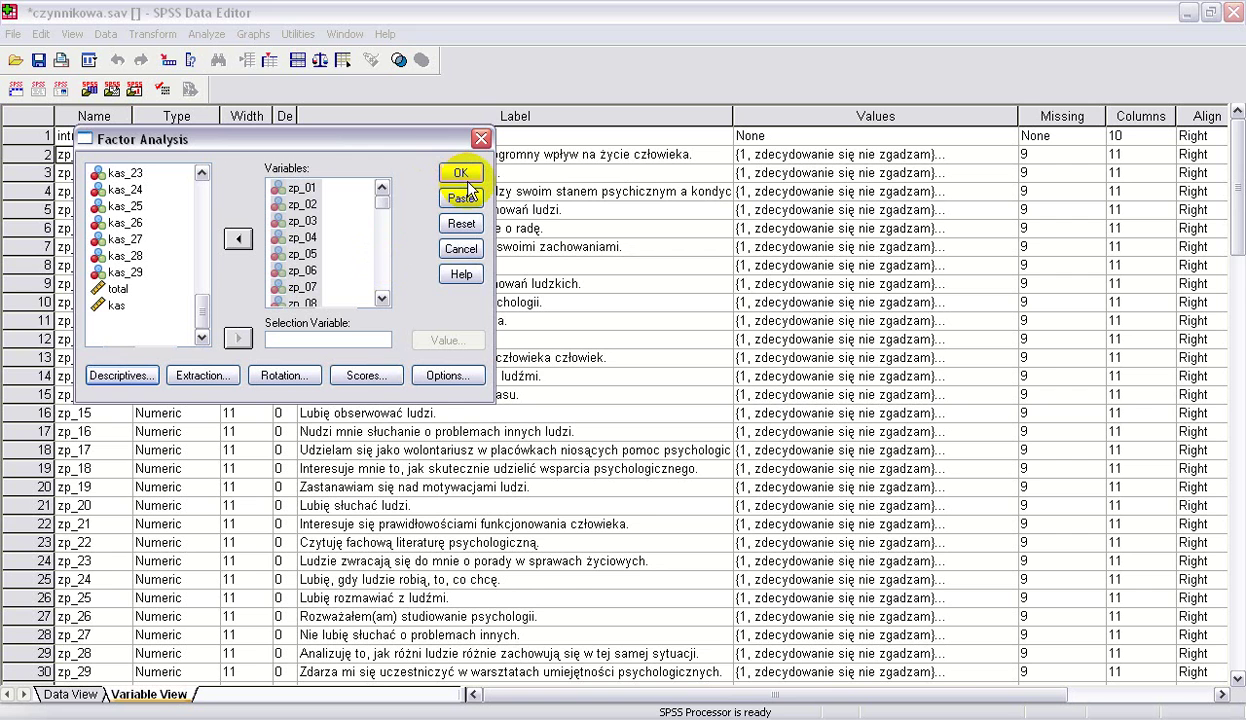
left_click(469, 178)
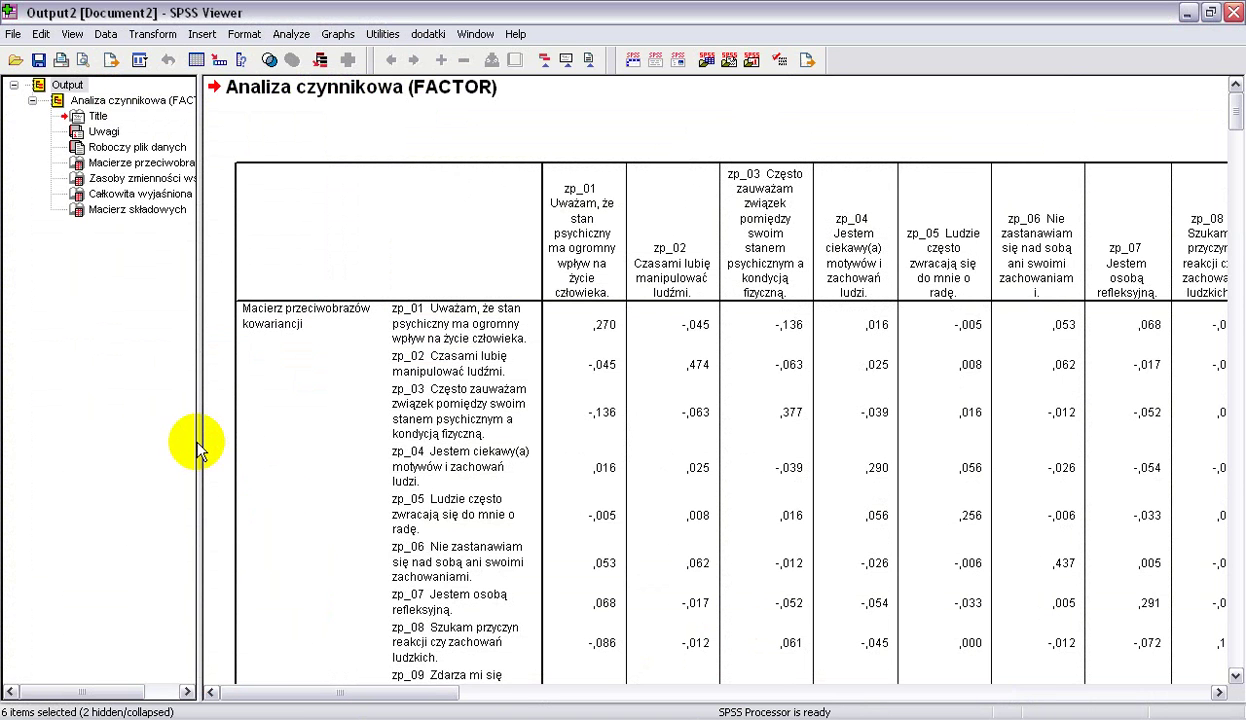
left_click_drag(196, 452, 47, 440)
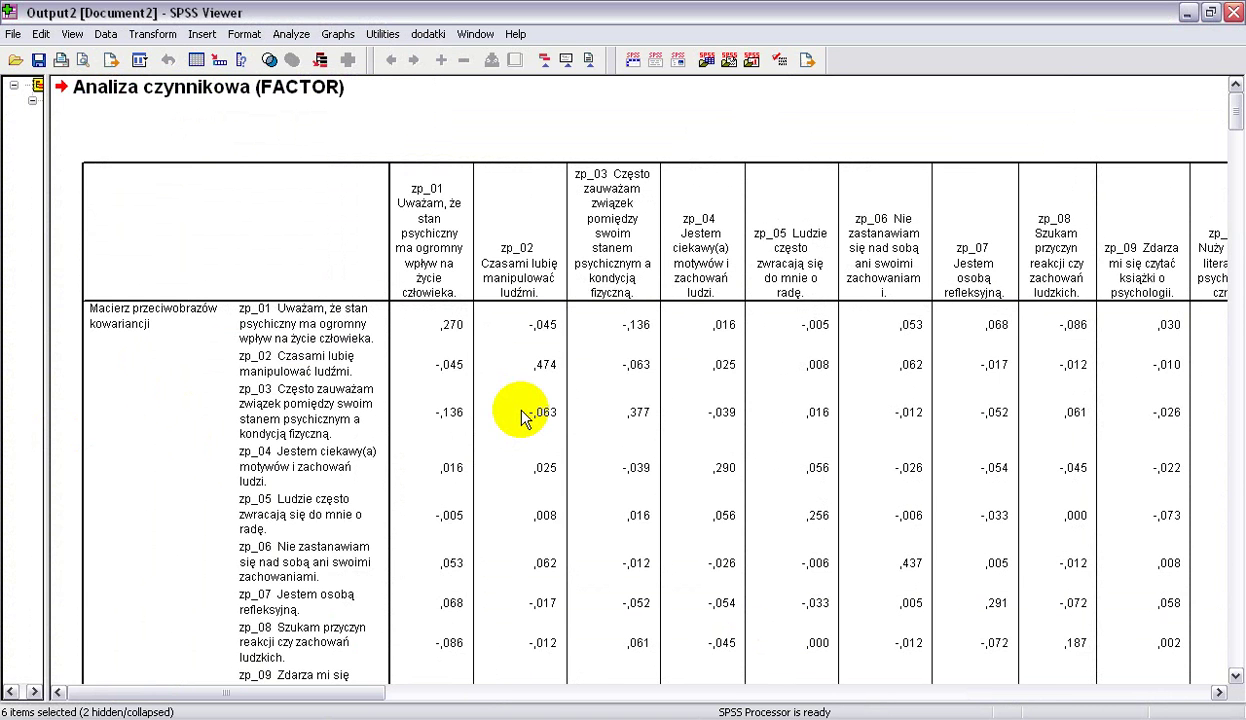
Step: Examine the diagonal values of the anti-image correlation matrix for items zp_01 through zp_43
scroll(740, 312, "down", 5)
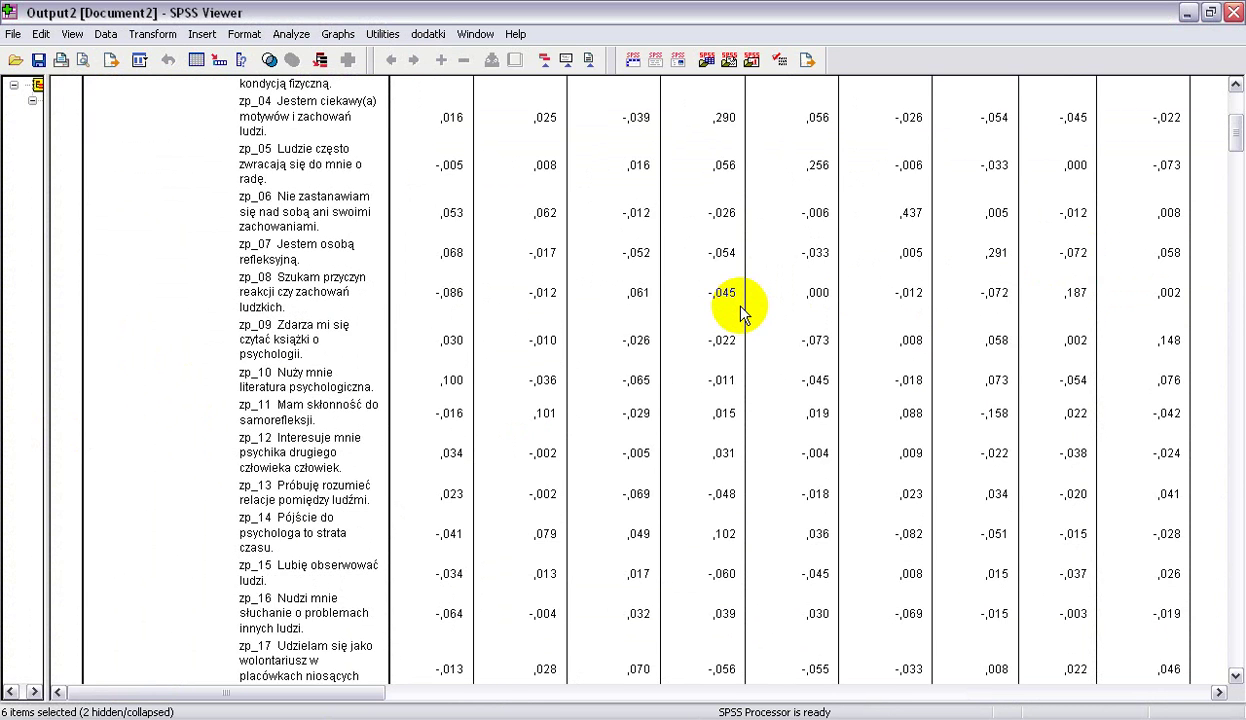
scroll(740, 312, "down", 20)
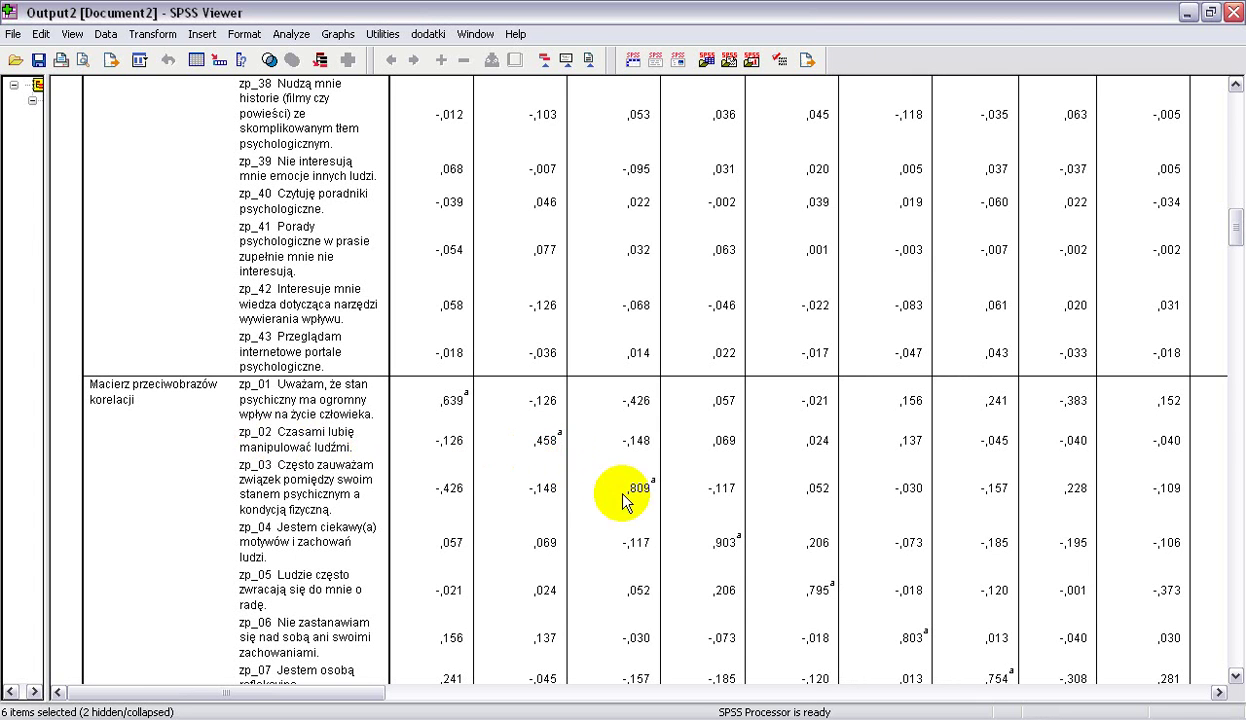
scroll(1041, 512, "down", 6)
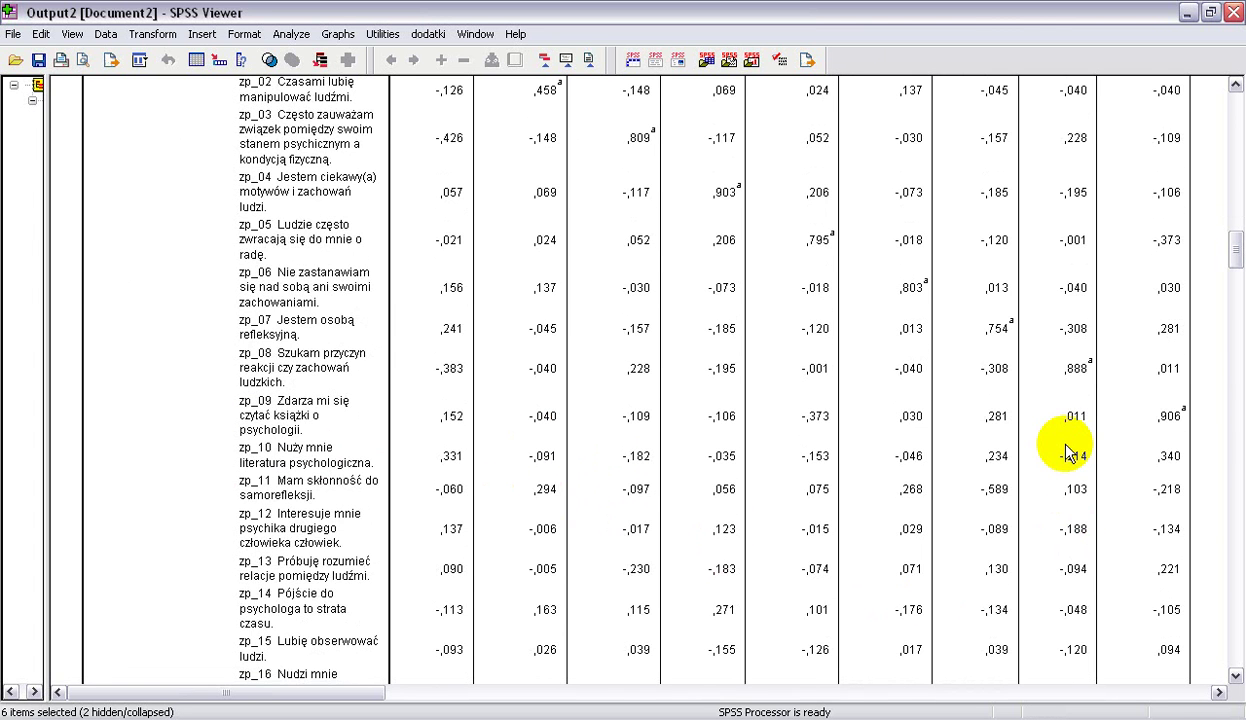
left_click(614, 694)
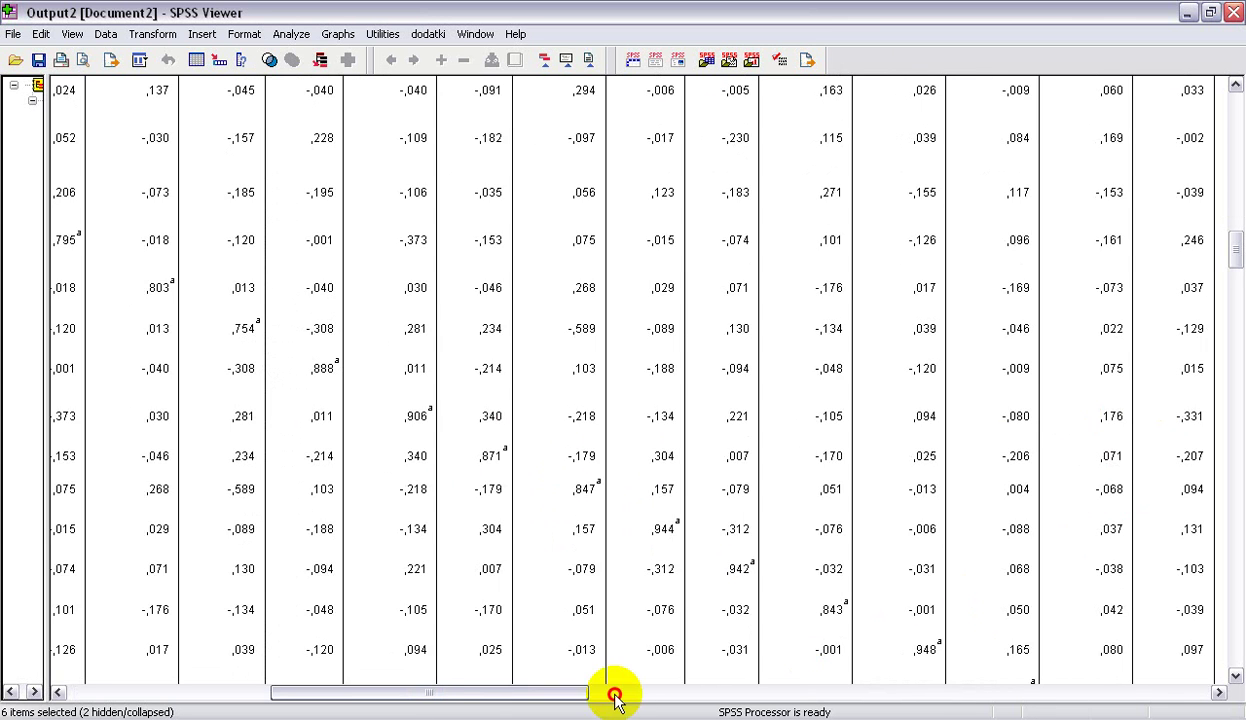
left_click(614, 694)
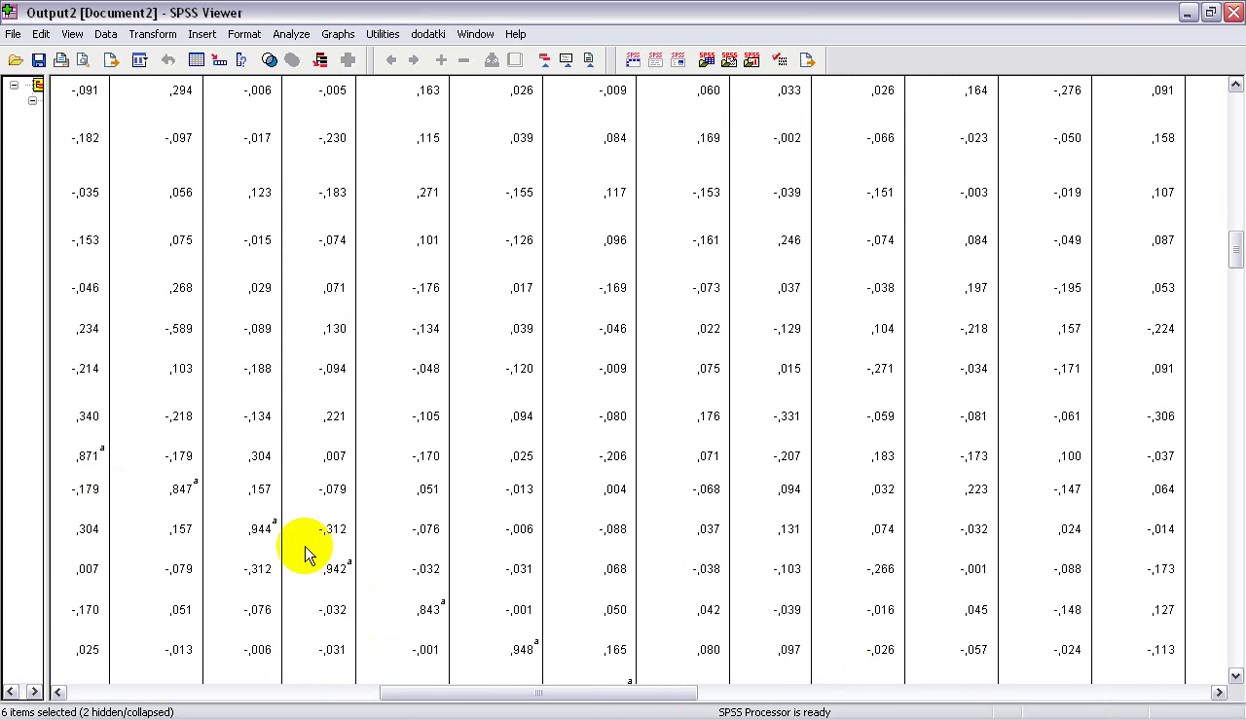
scroll(697, 620, "down", 3)
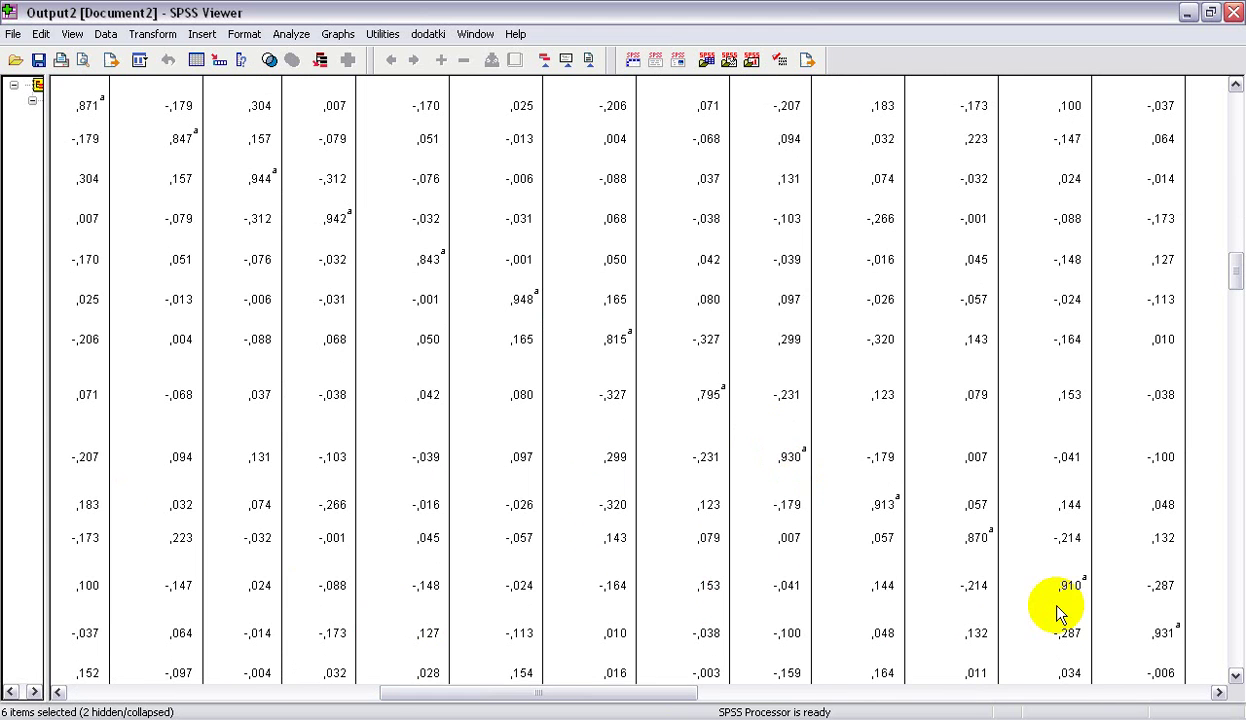
scroll(1100, 615, "down", 4)
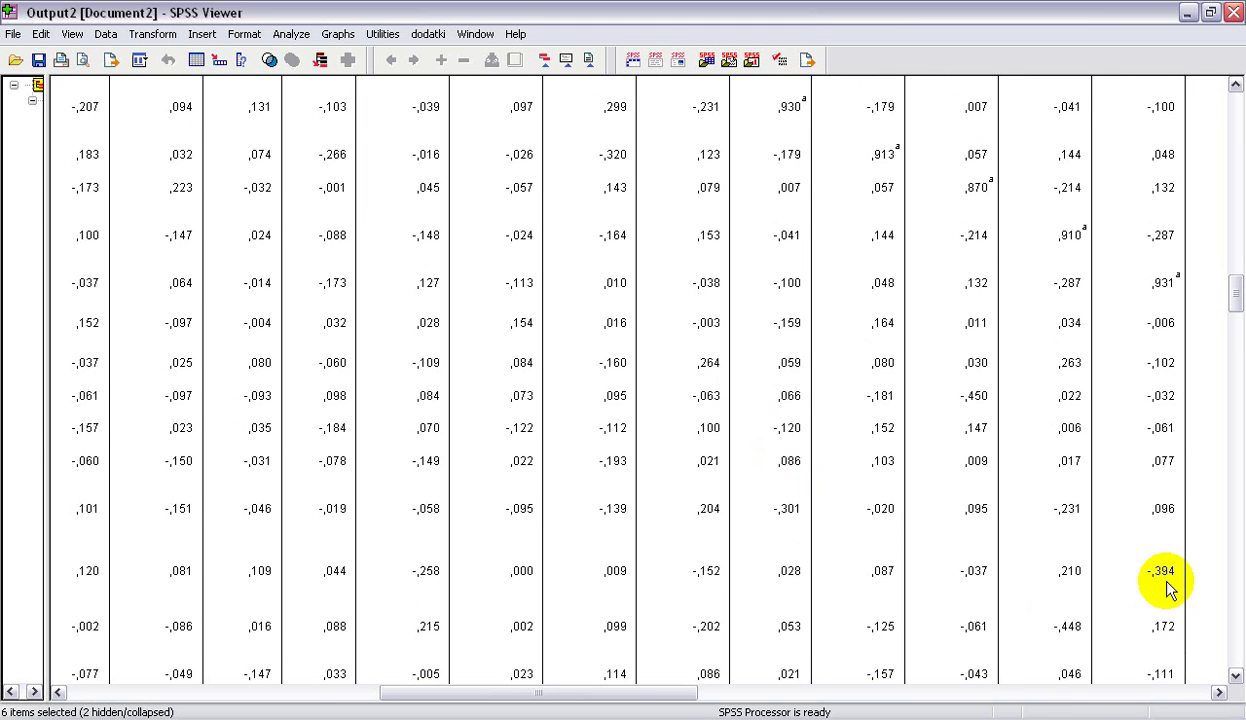
left_click_drag(676, 694, 942, 703)
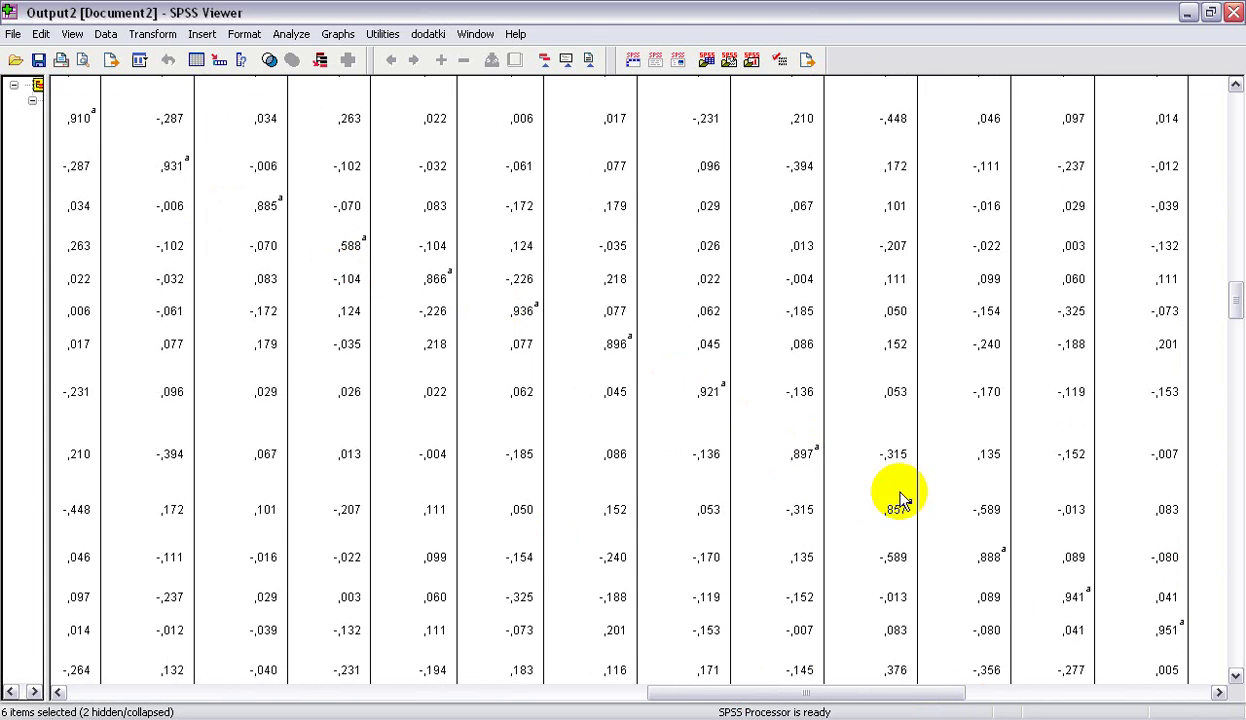
left_click_drag(959, 700, 1107, 697)
scroll(850, 600, "down", 3)
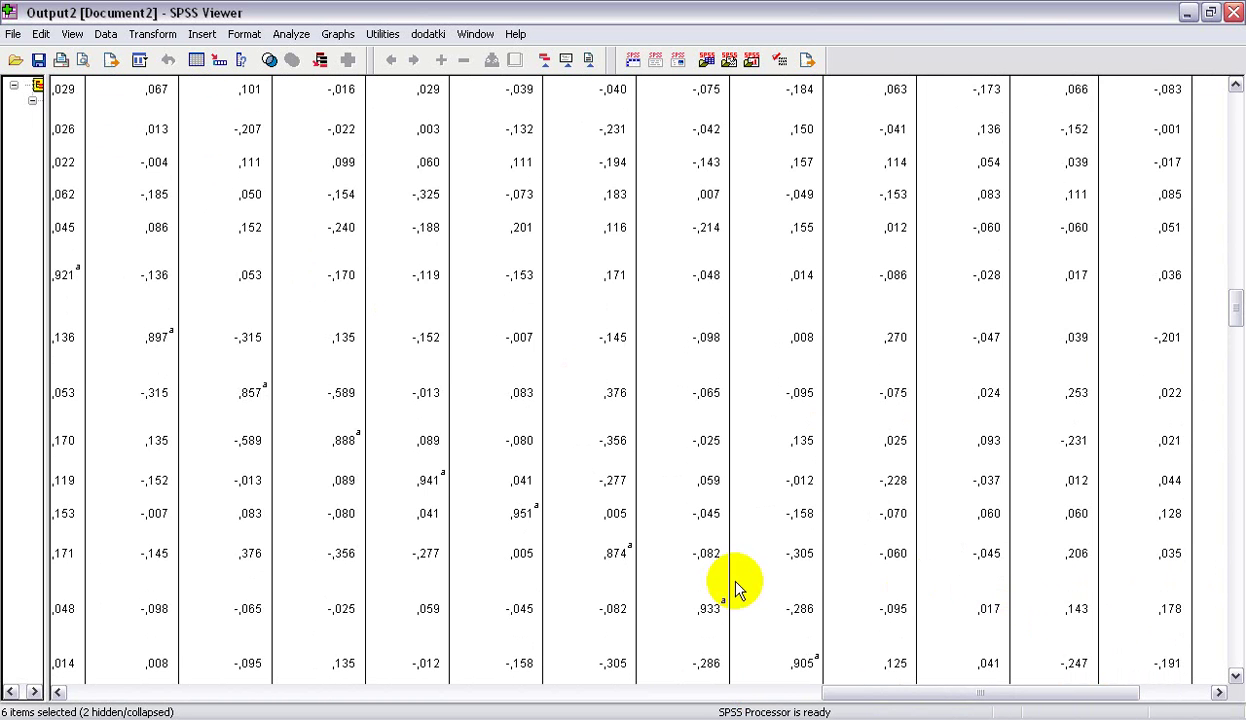
scroll(737, 588, "down", 5)
left_click_drag(1070, 703, 1200, 703)
scroll(1140, 662, "down", 2)
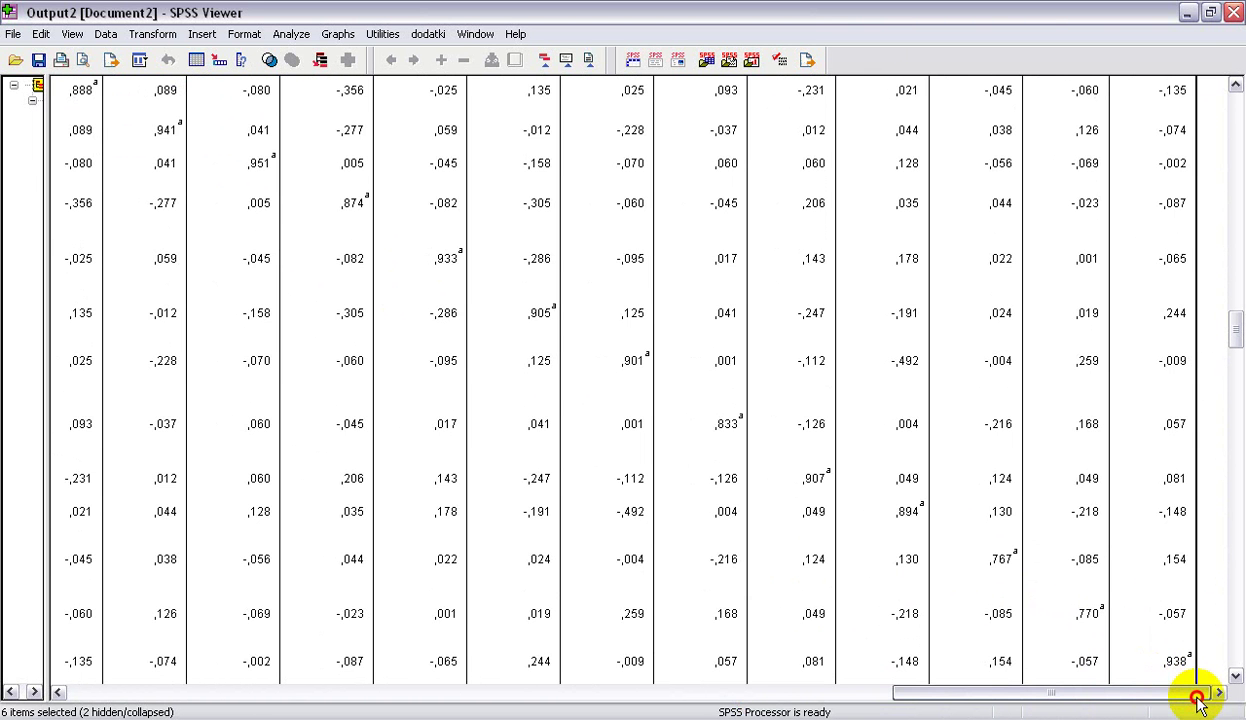
scroll(1198, 685, "down", 3)
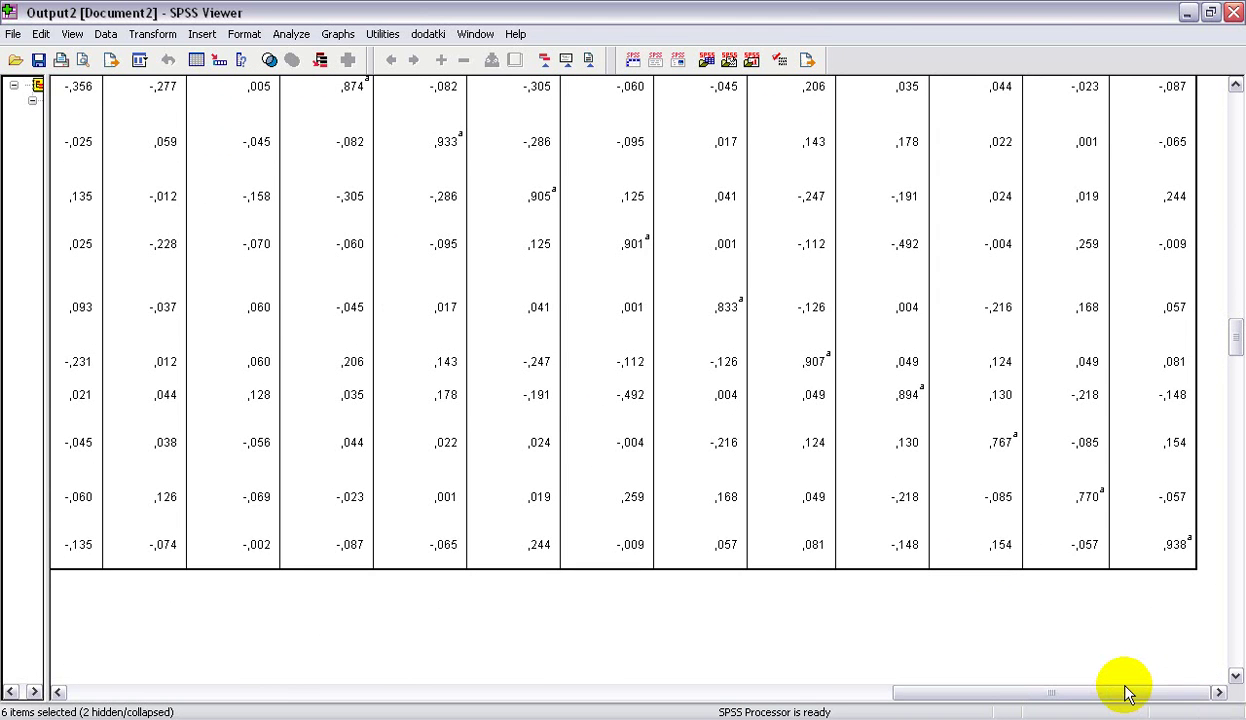
scroll(1101, 570, "up", 4)
left_click_drag(1022, 693, 300, 417)
scroll(900, 516, "up", 2)
scroll(798, 575, "up", 5)
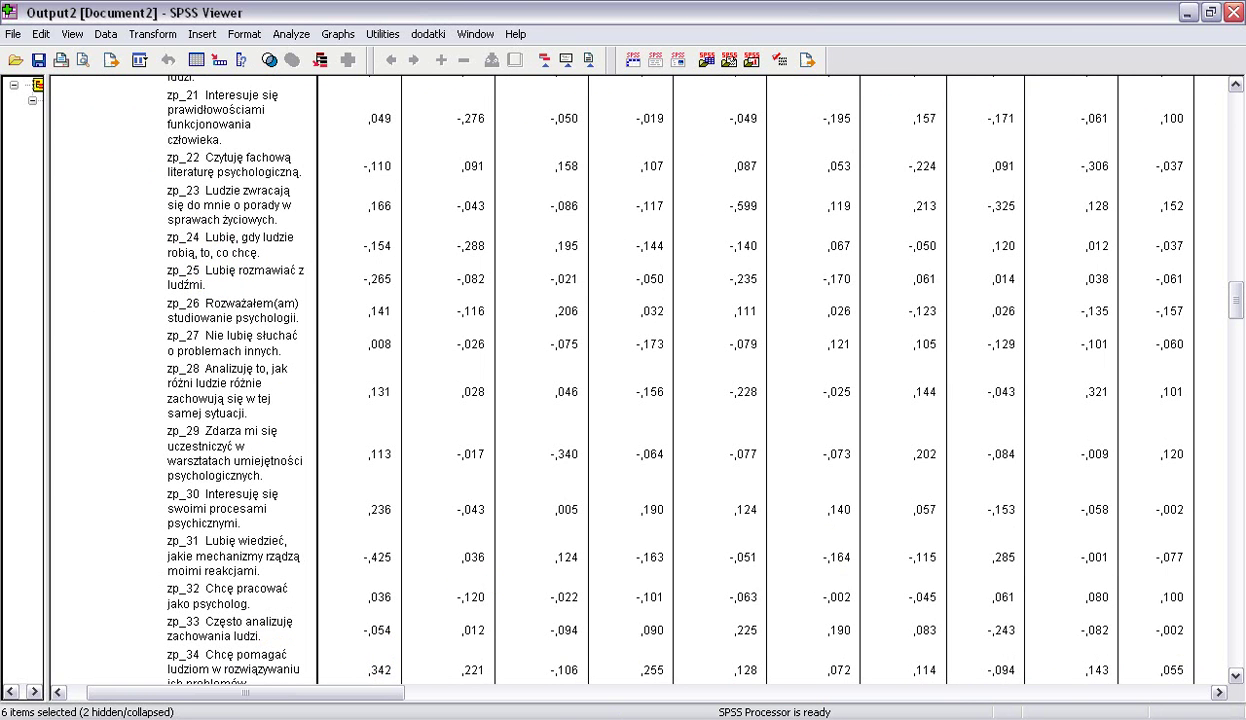
Step: Reopen the factor analysis setup and remove the items zp_02 and zp_24 from its variables
left_click(309, 34)
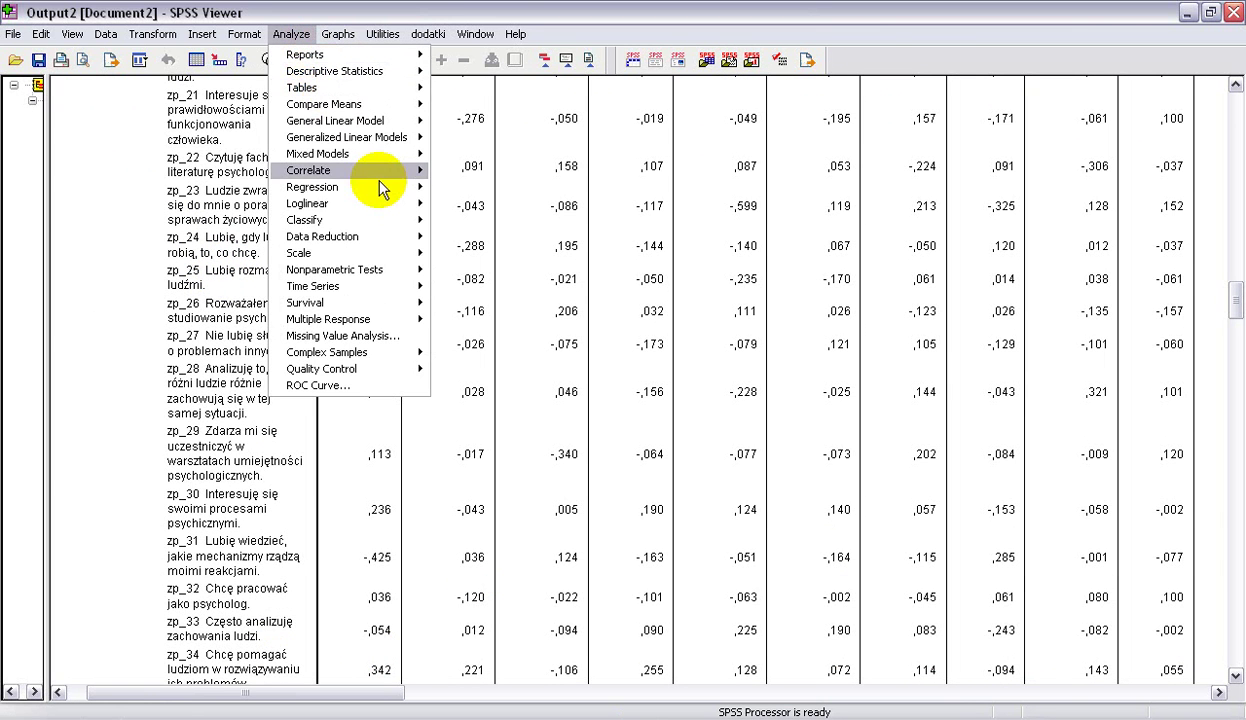
left_click(437, 237)
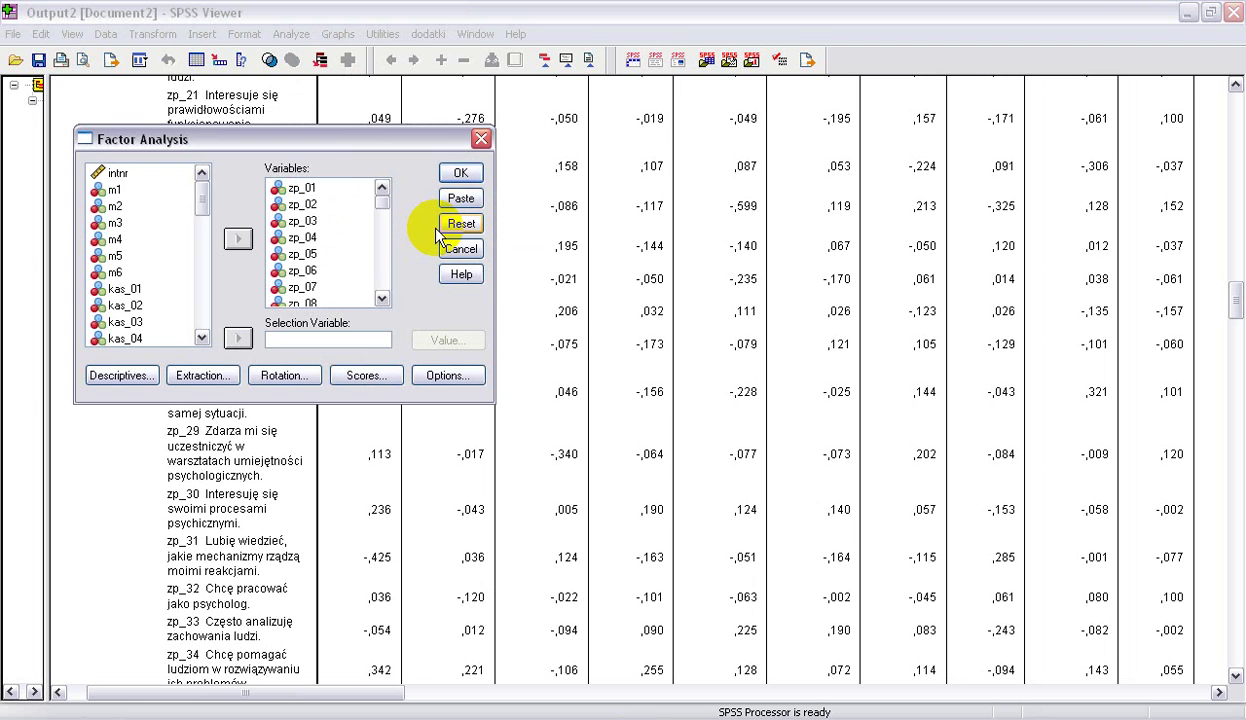
left_click(303, 204)
left_click(238, 238)
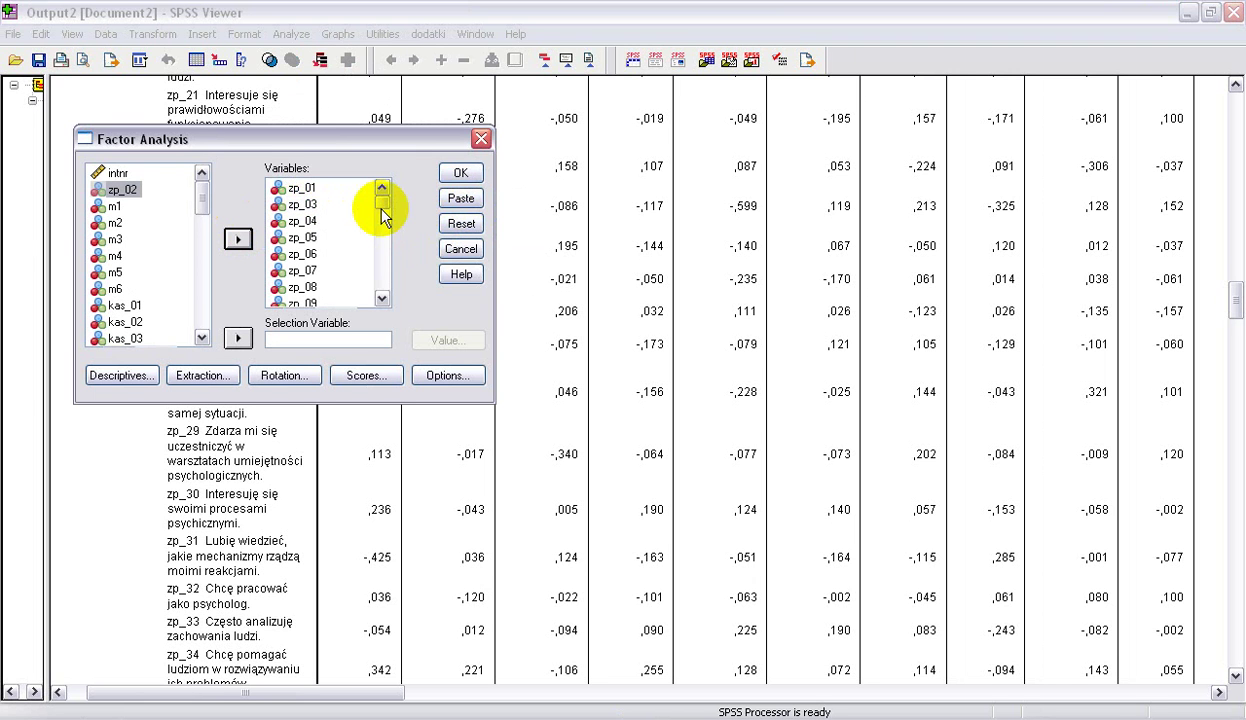
left_click_drag(381, 207, 381, 263)
left_click(382, 189)
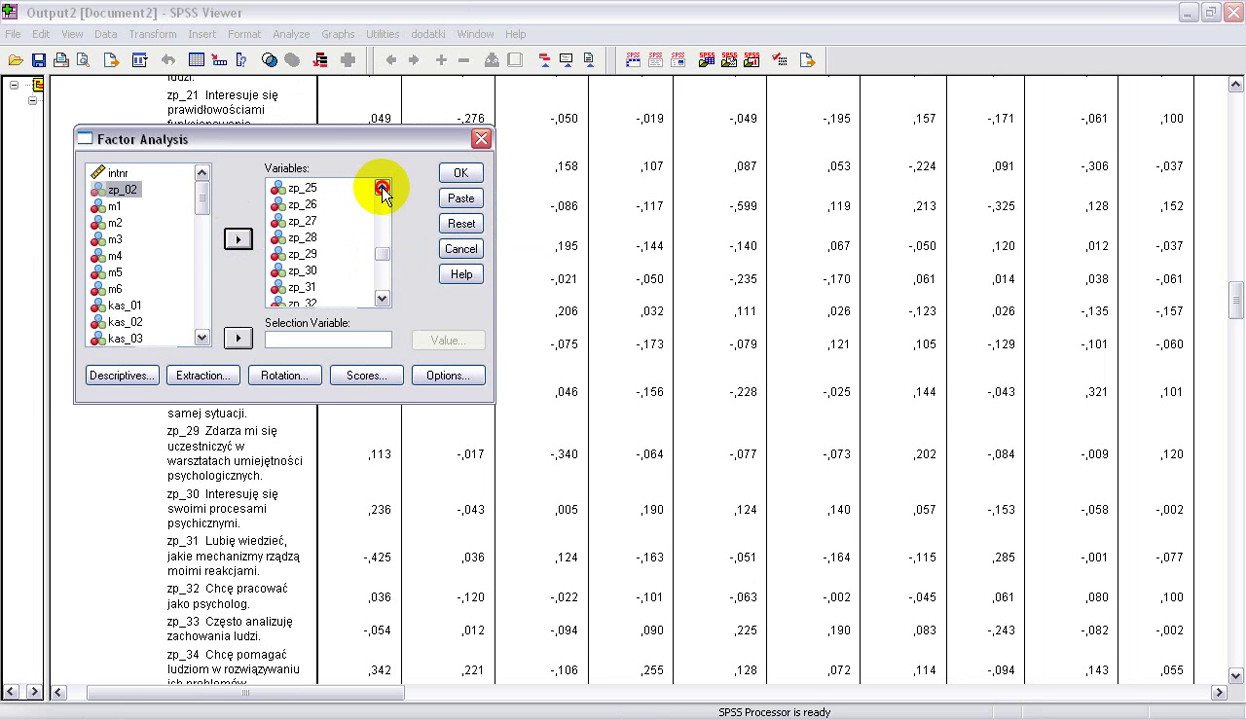
left_click(382, 189)
double_click(303, 189)
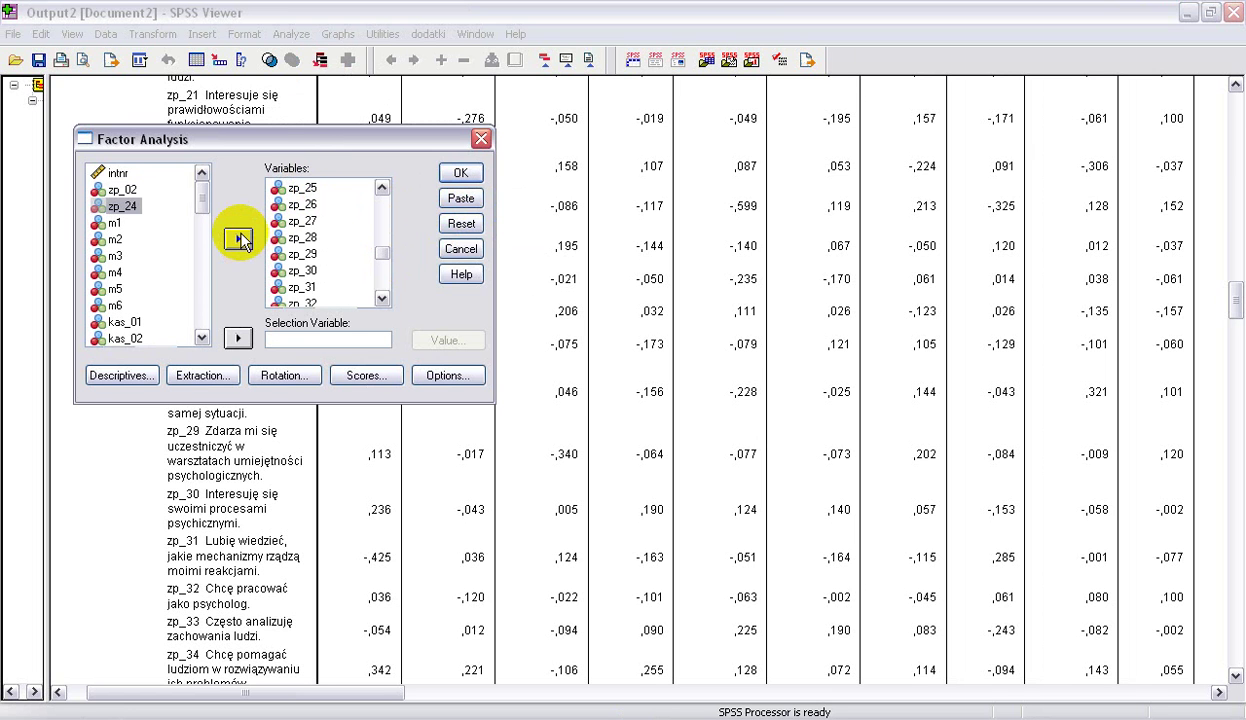
Step: Include the scree plot in the factor extraction display, with Principal components as the method
left_click(213, 390)
left_click(281, 381)
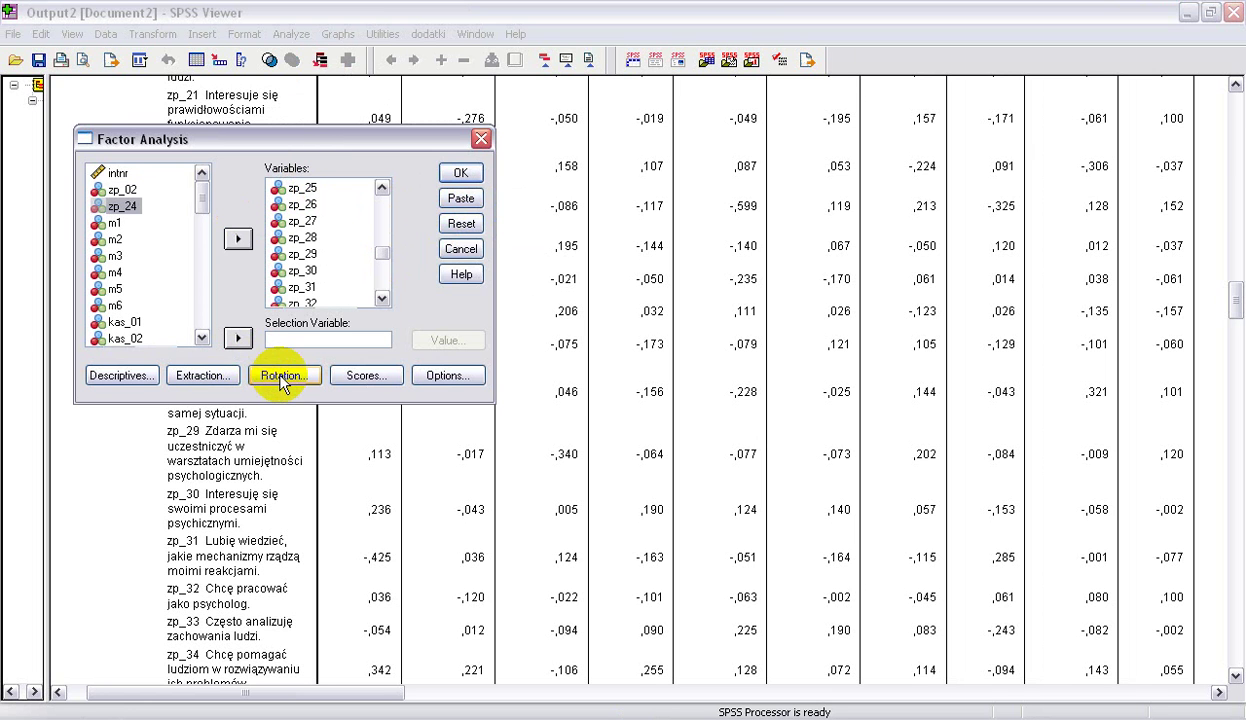
left_click(200, 375)
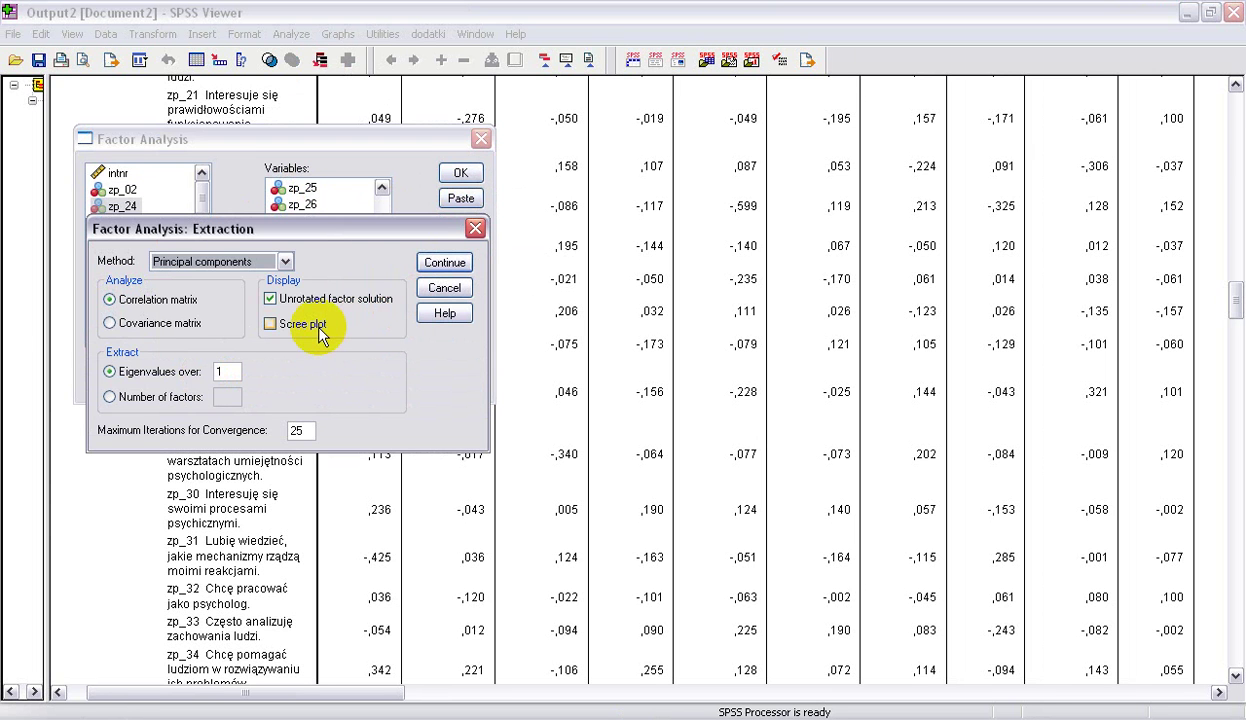
left_click(314, 330)
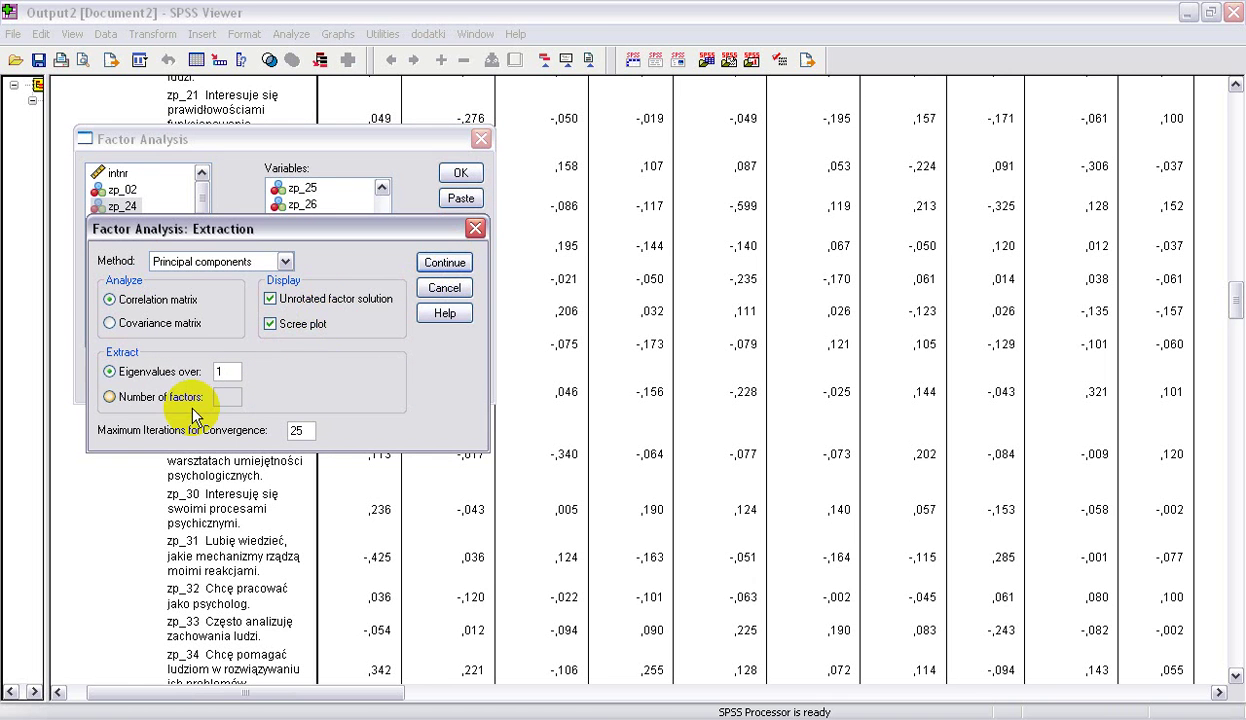
left_click(444, 290)
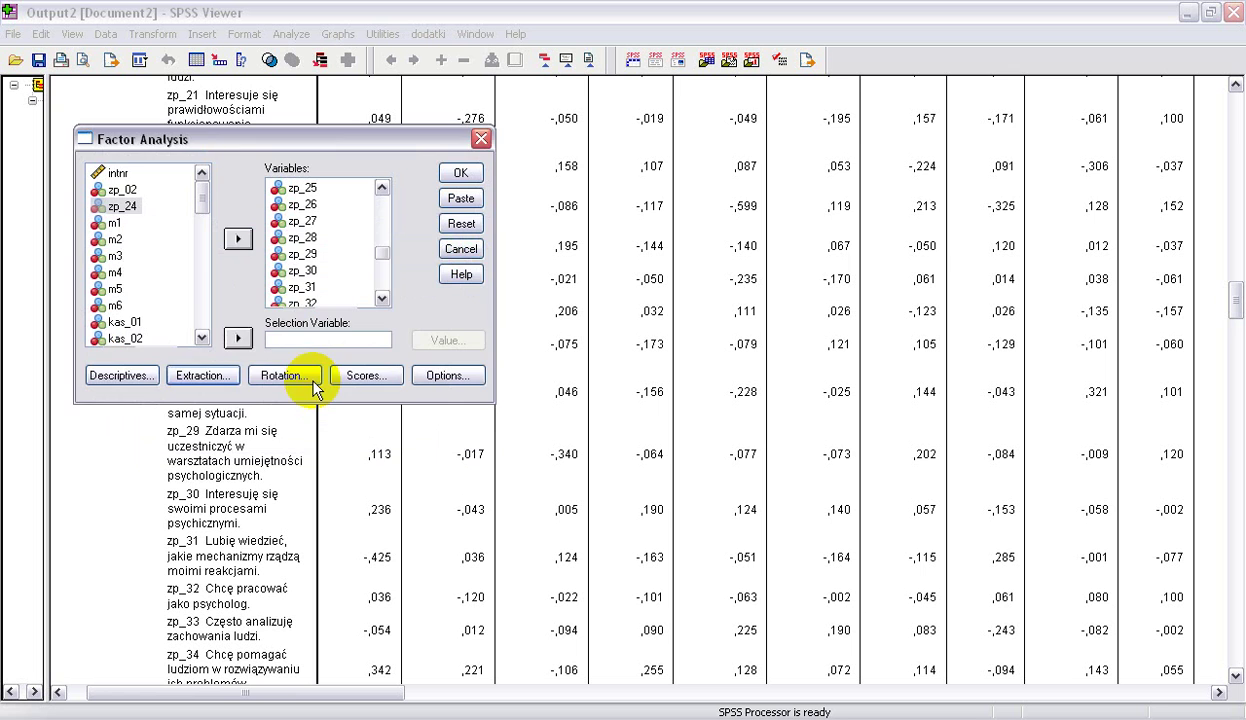
Step: Set the factor rotation method to Direct Oblimin
left_click(315, 376)
left_click_drag(287, 240, 690, 177)
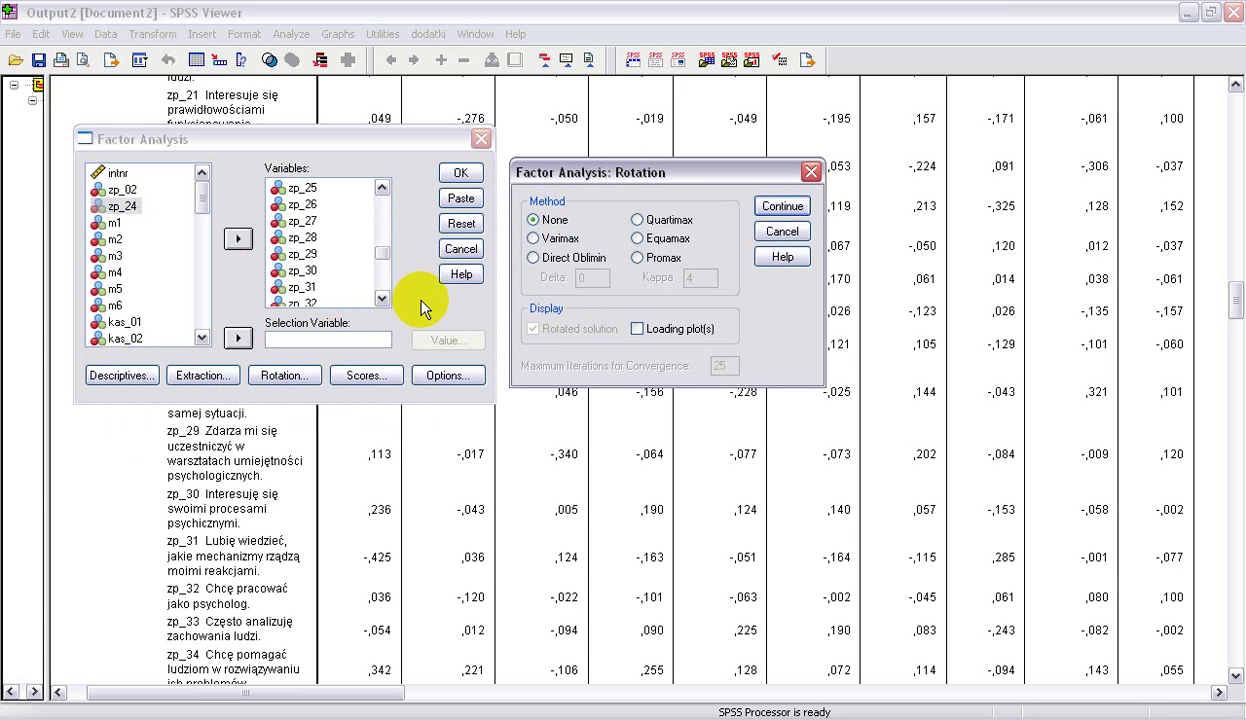
left_click(560, 241)
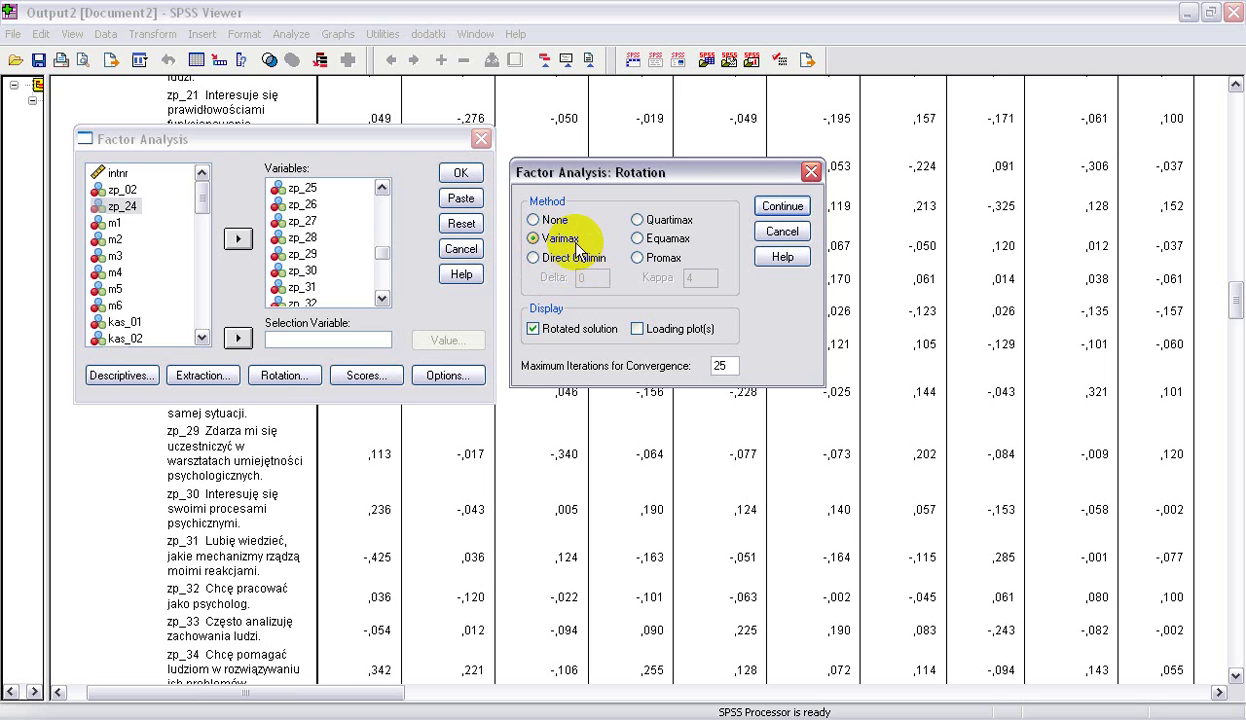
left_click(578, 262)
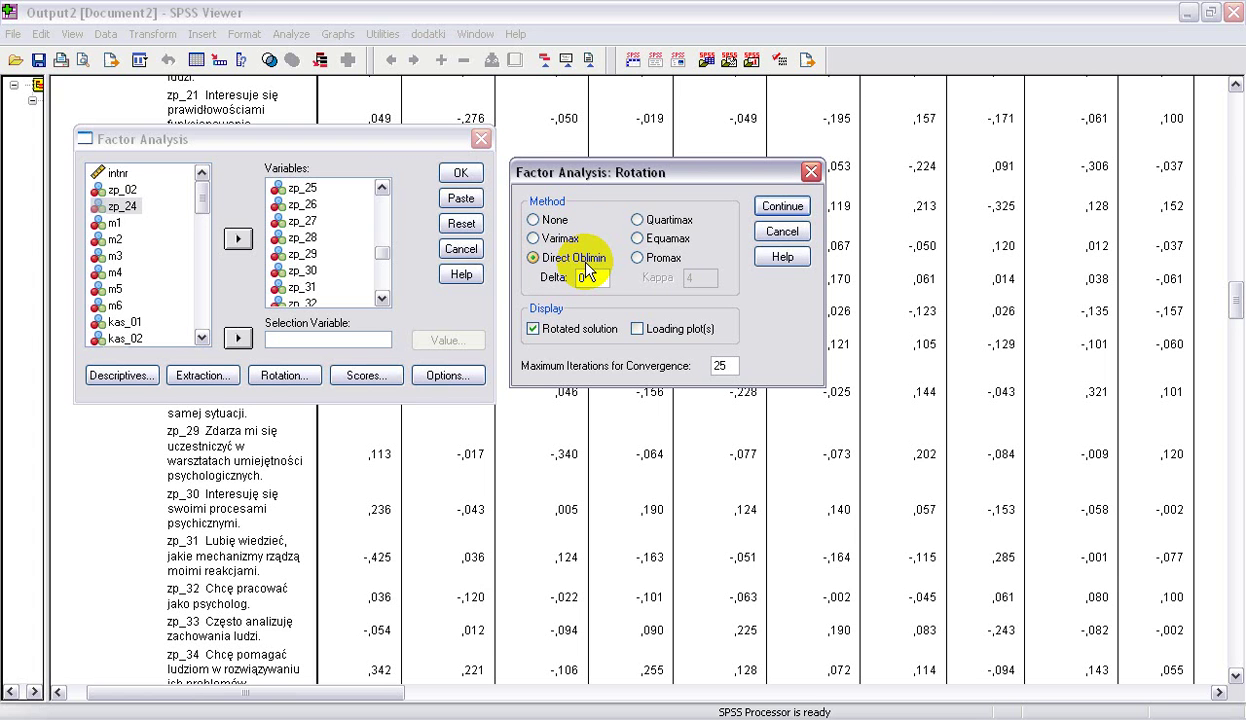
left_click(789, 212)
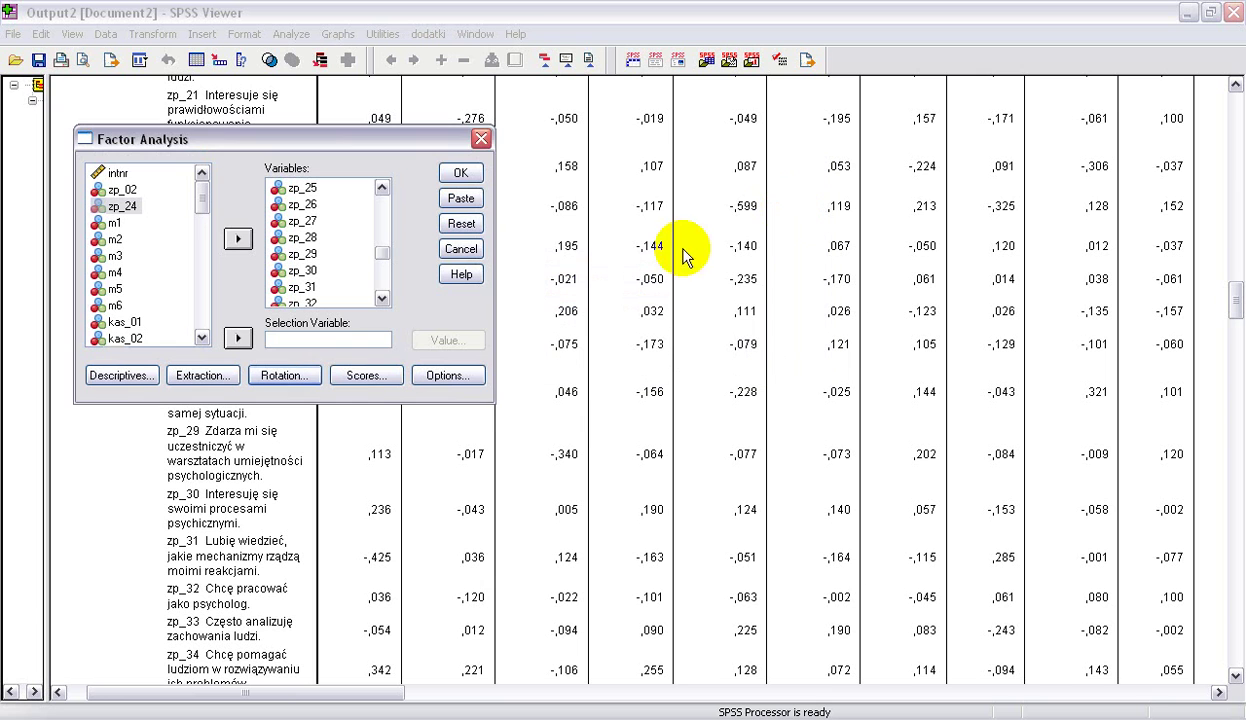
Step: Leave the factor scores settings as they are, and display coefficients sorted by size with absolute values less than ,30 suppressed
left_click(366, 376)
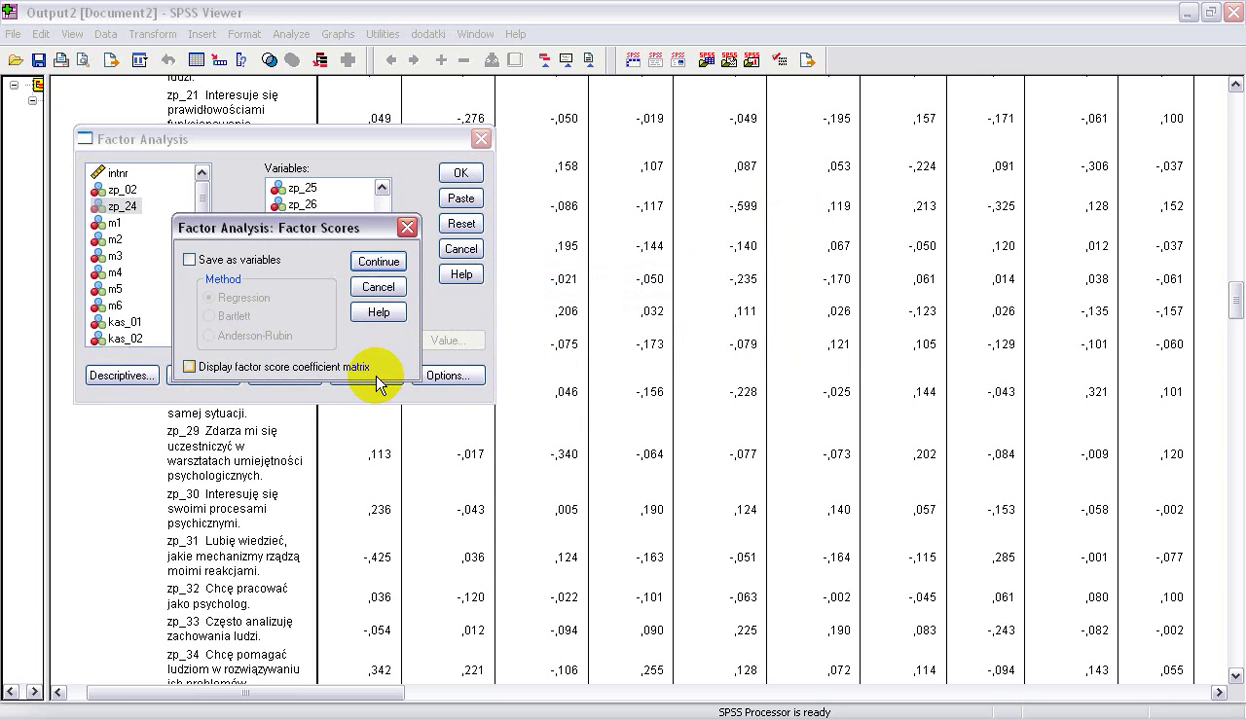
left_click(396, 288)
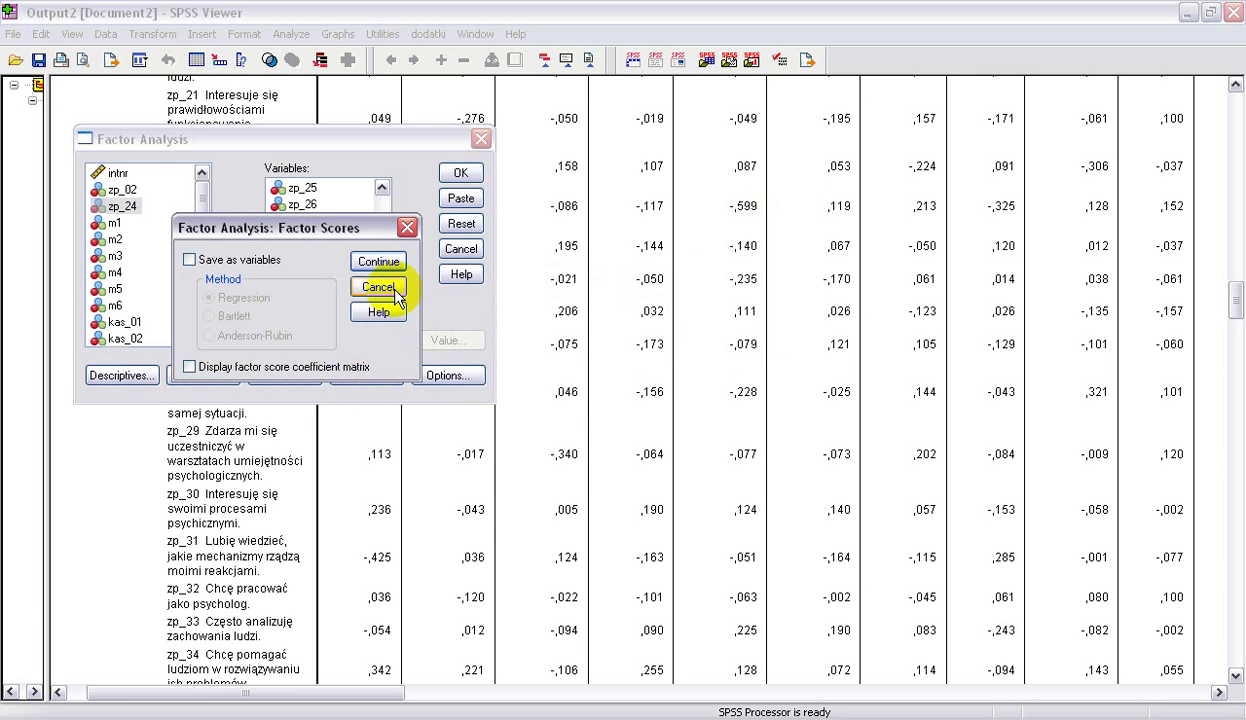
left_click(460, 378)
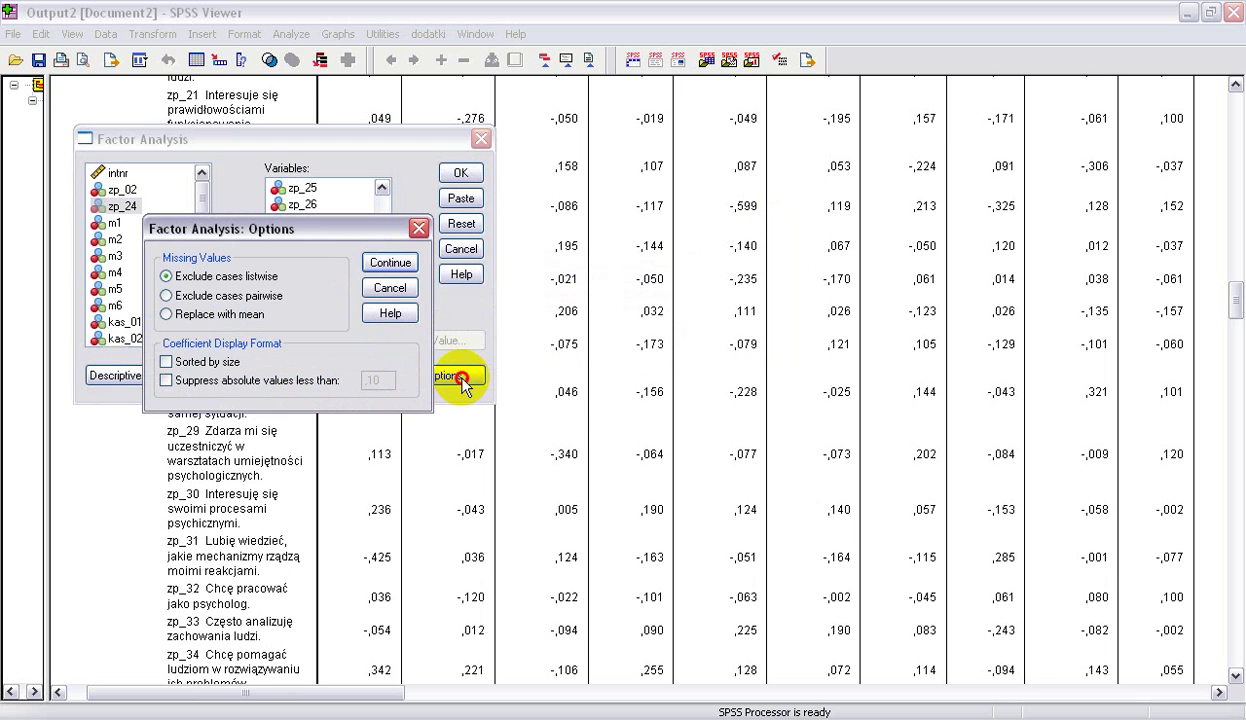
left_click(224, 366)
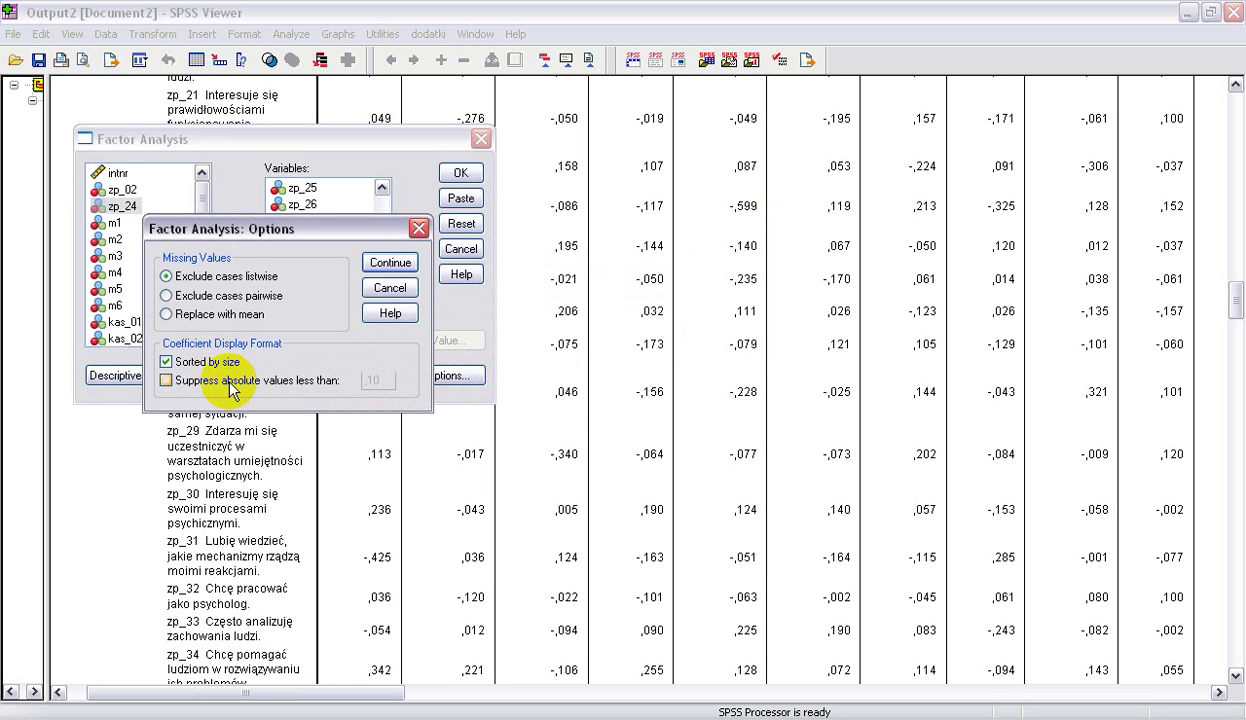
left_click(229, 383)
left_click(385, 378)
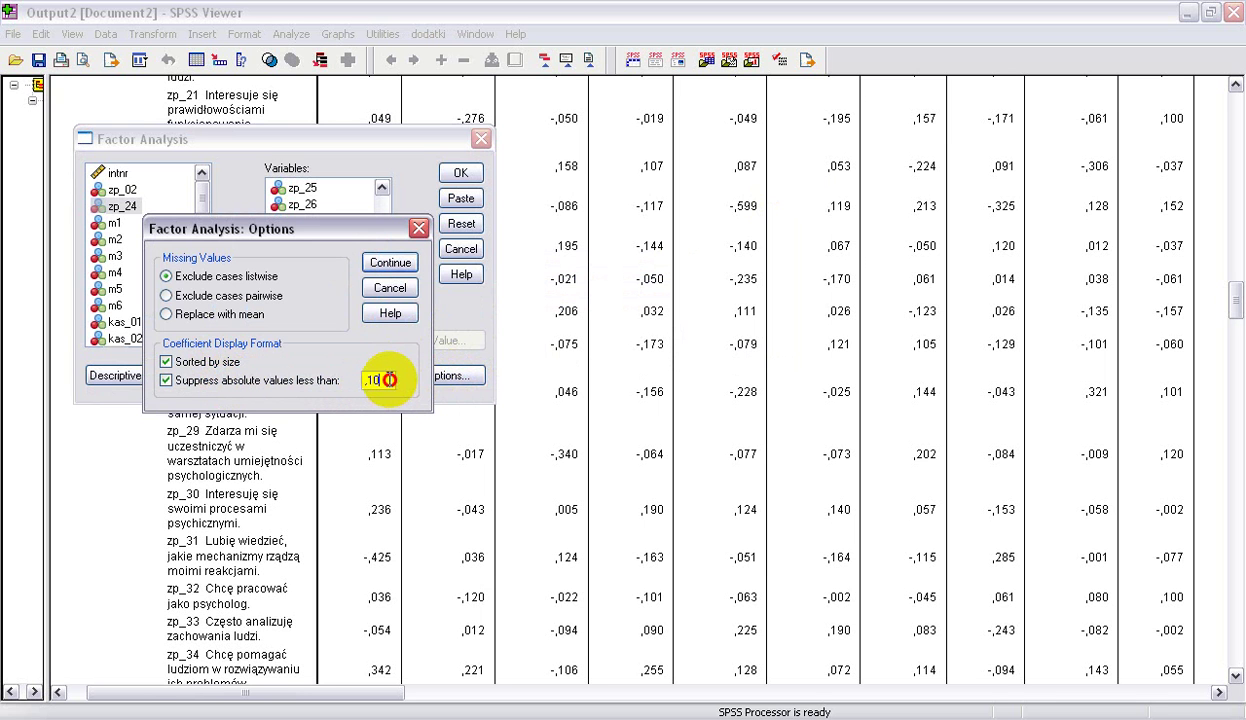
key("BackSpace")
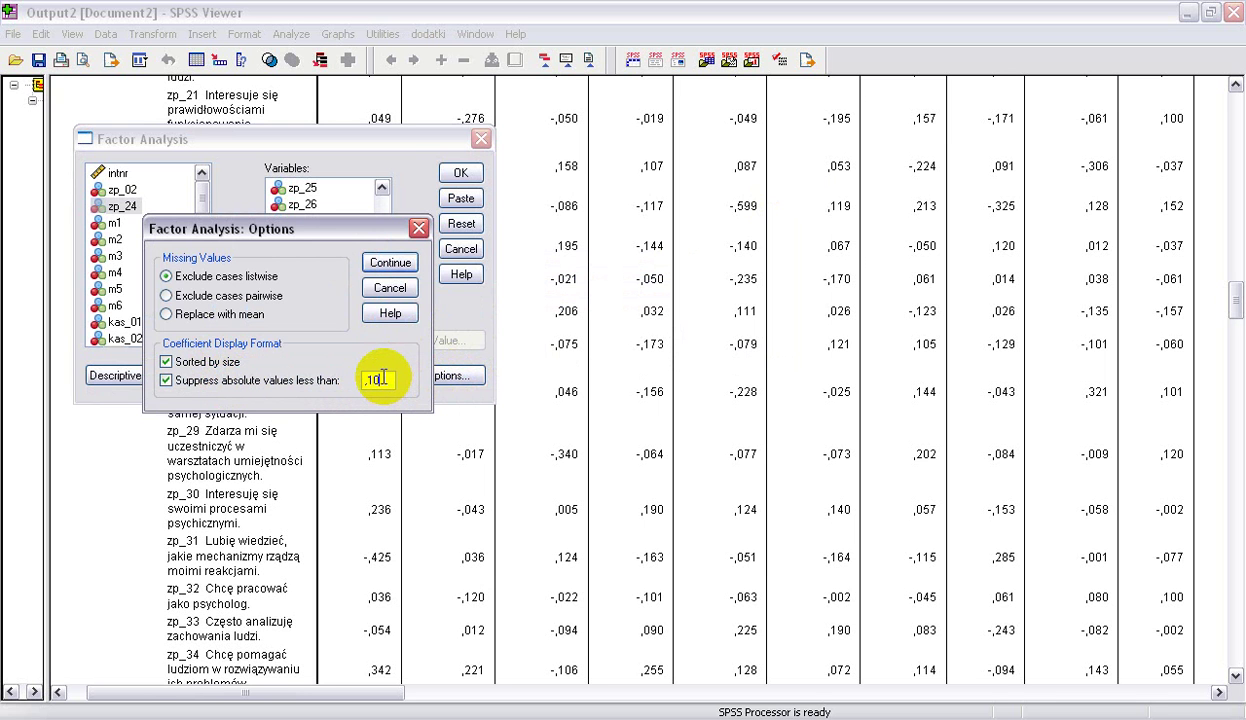
key("BackSpace")
type("30")
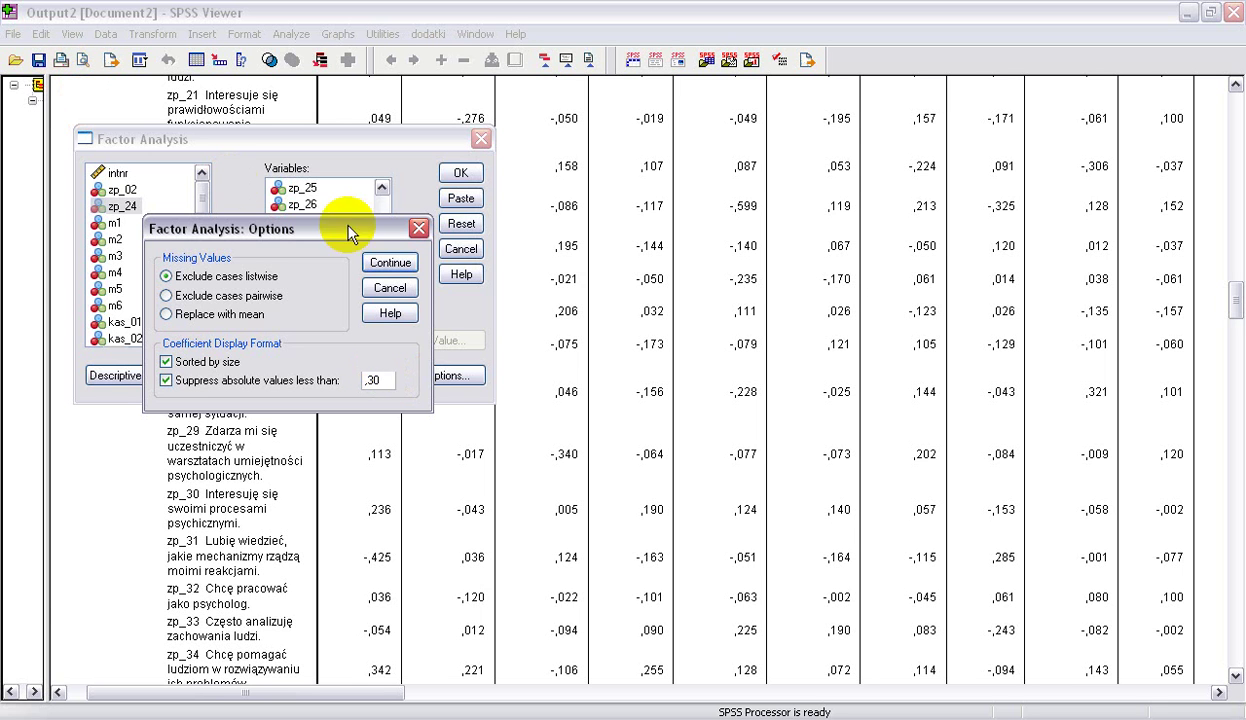
Step: Accept the options, paste the configured factor analysis as syntax, and delete the pasted FACTOR command from the syntax file
left_click(389, 266)
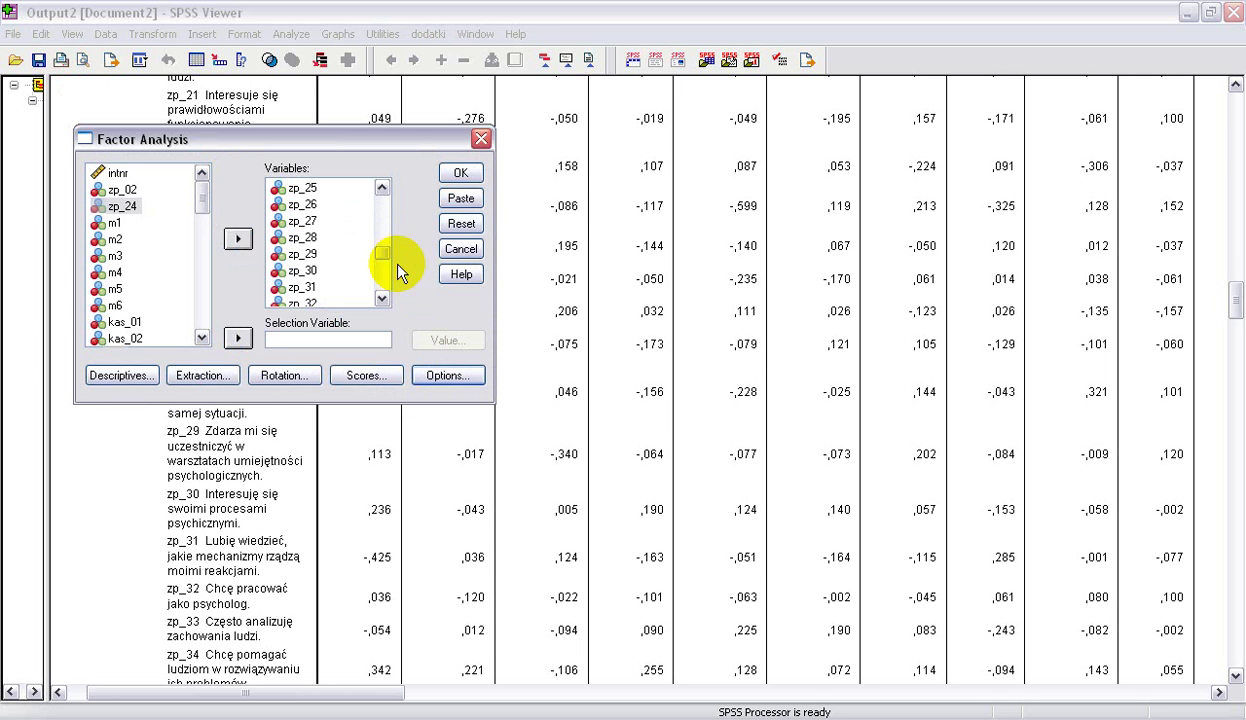
left_click(463, 199)
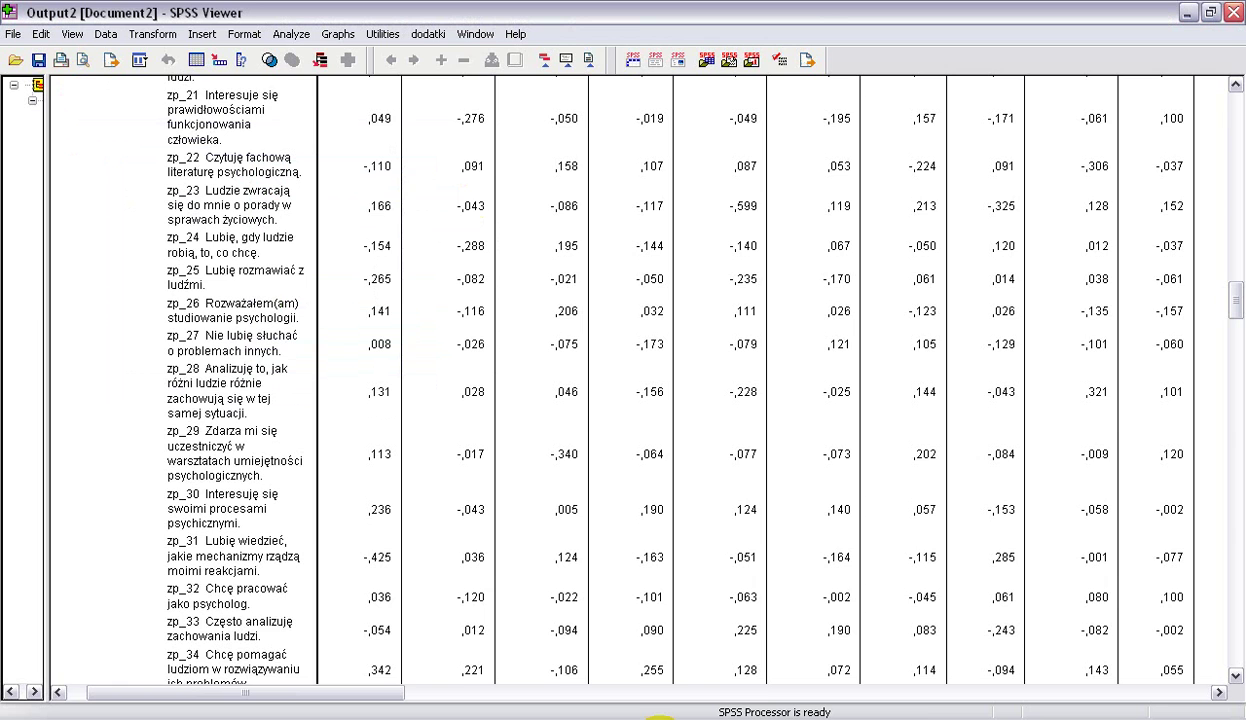
left_click_drag(405, 645, 9, 322)
key("Delete")
Step: Review the first FACTOR command in the syntax file, the oblimin analysis that prints only the anti-image matrix
scroll(331, 409, "up", 7)
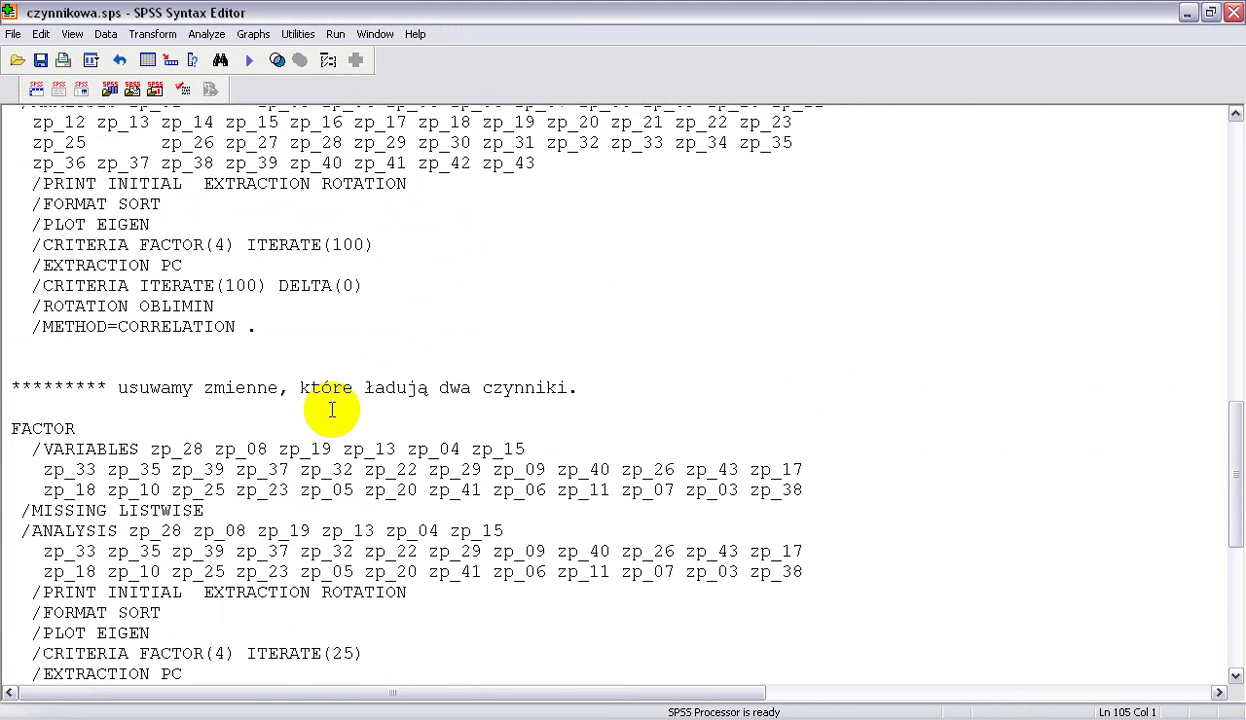
scroll(331, 409, "up", 9)
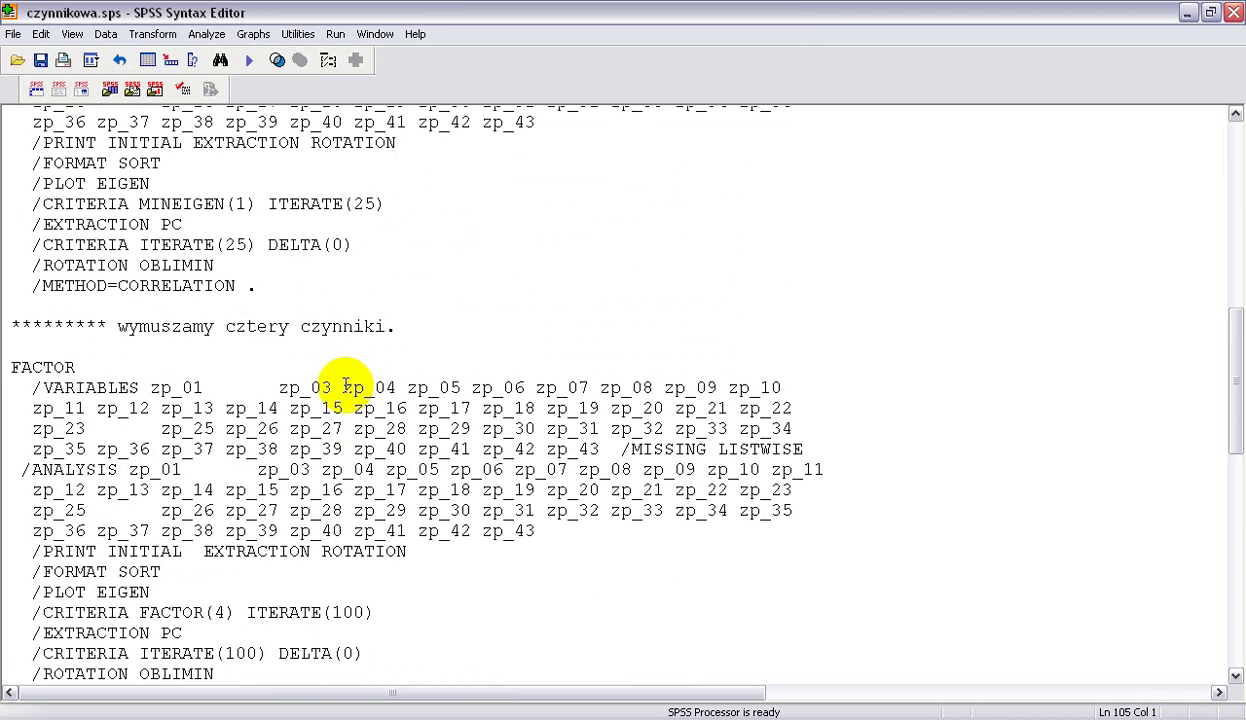
scroll(345, 387, "up", 12)
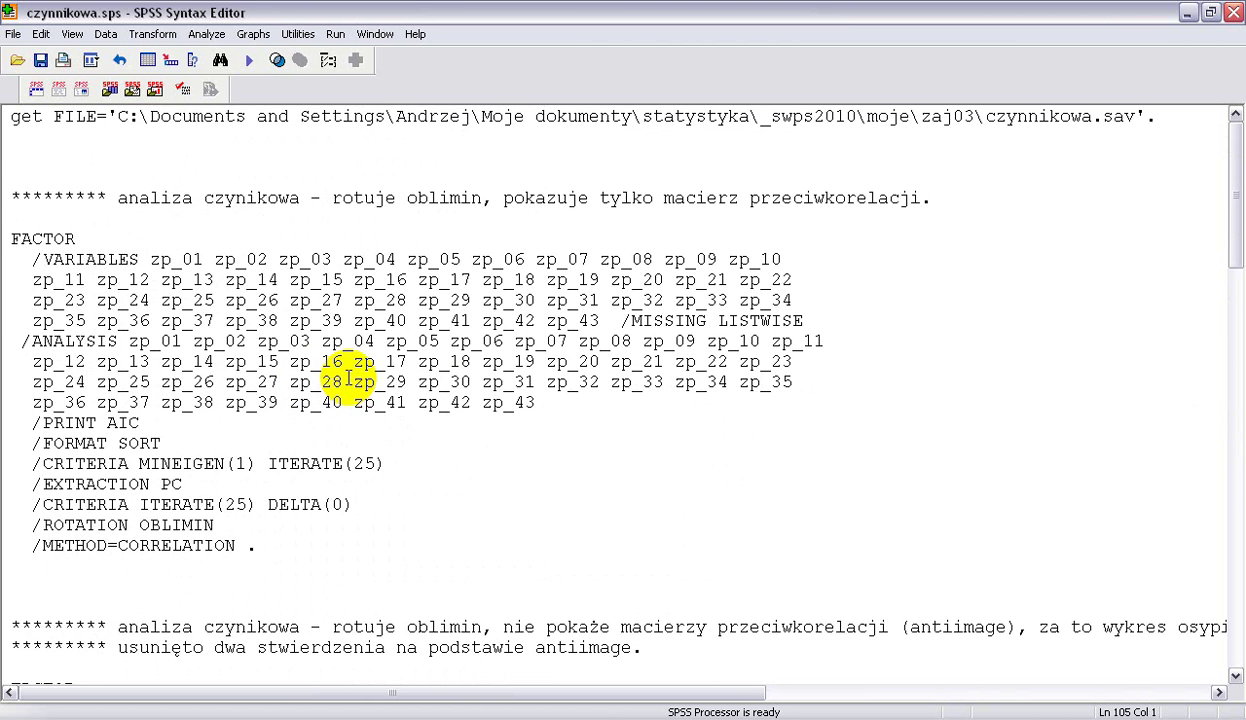
scroll(352, 378, "down", 1)
left_click_drag(340, 484, 8, 193)
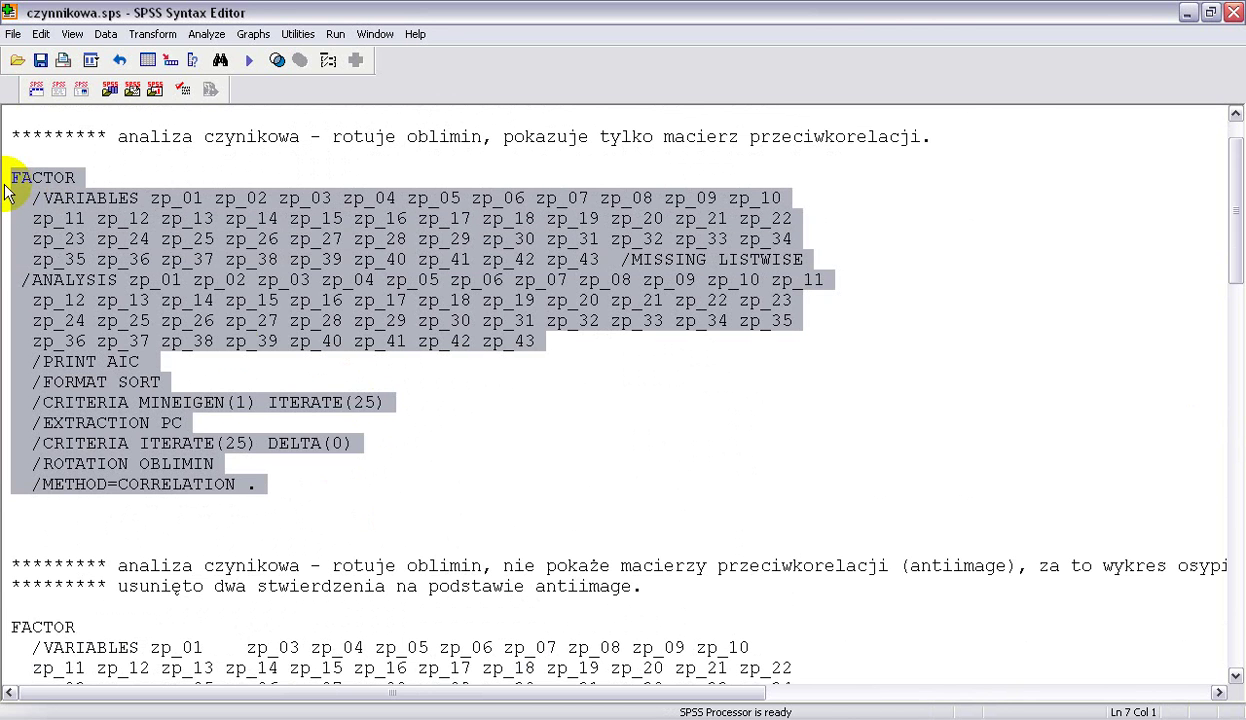
left_click(361, 486)
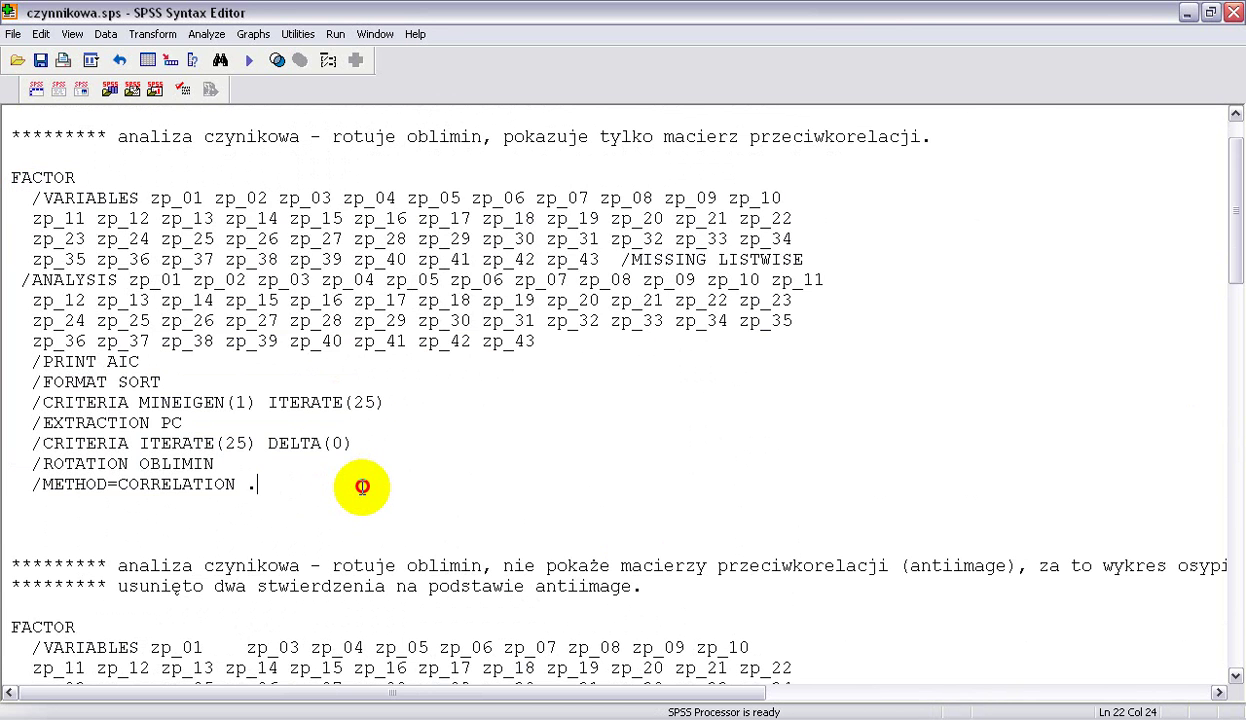
Step: In the second FACTOR command, insert spaces after zp_01 in the ANALYSIS list to mark the gap left by zp_02
scroll(365, 520, "down", 6)
left_click_drag(322, 590, 83, 250)
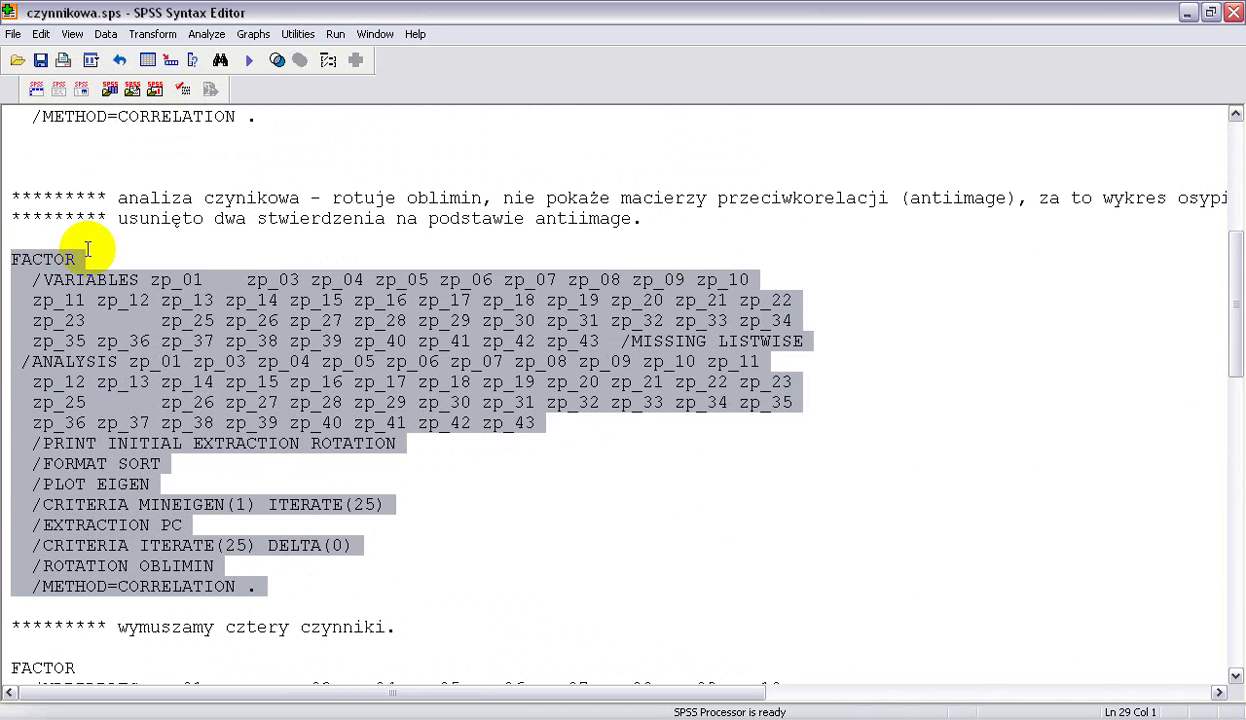
left_click(214, 278)
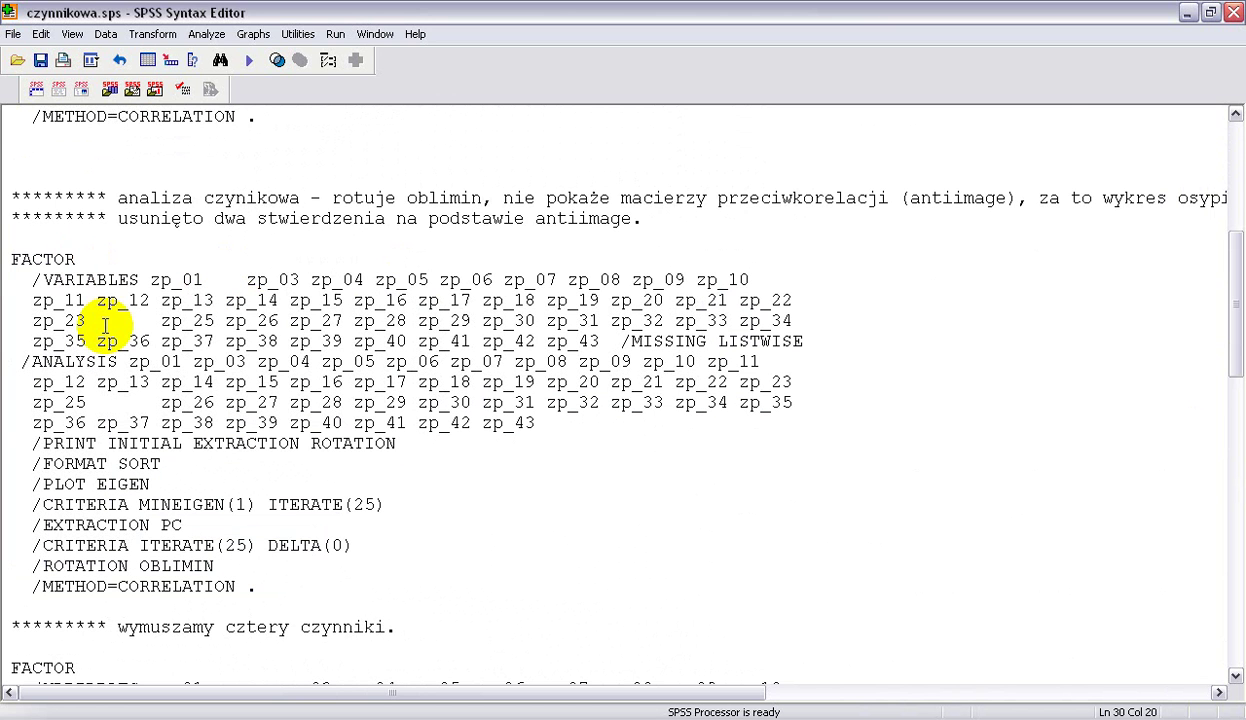
left_click(194, 362)
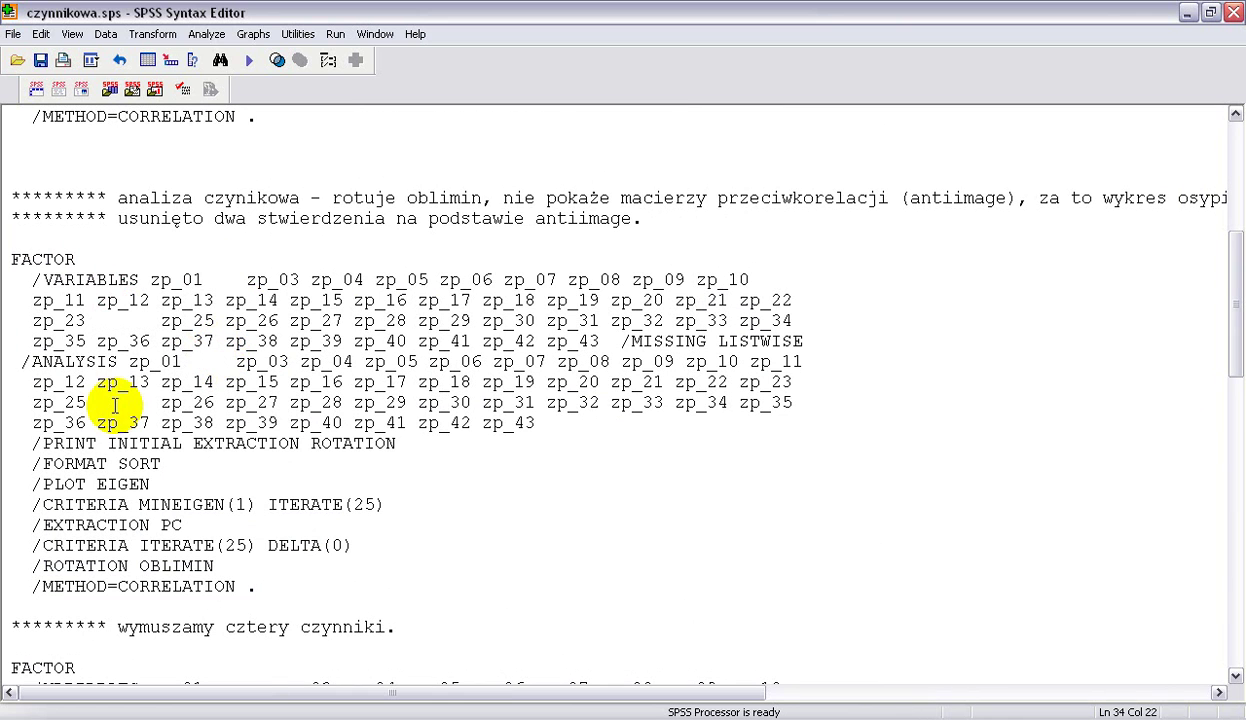
Step: Add blank(0.3) to the second command's FORMAT SORT line and run it to show the total variance explained table
left_click(172, 463)
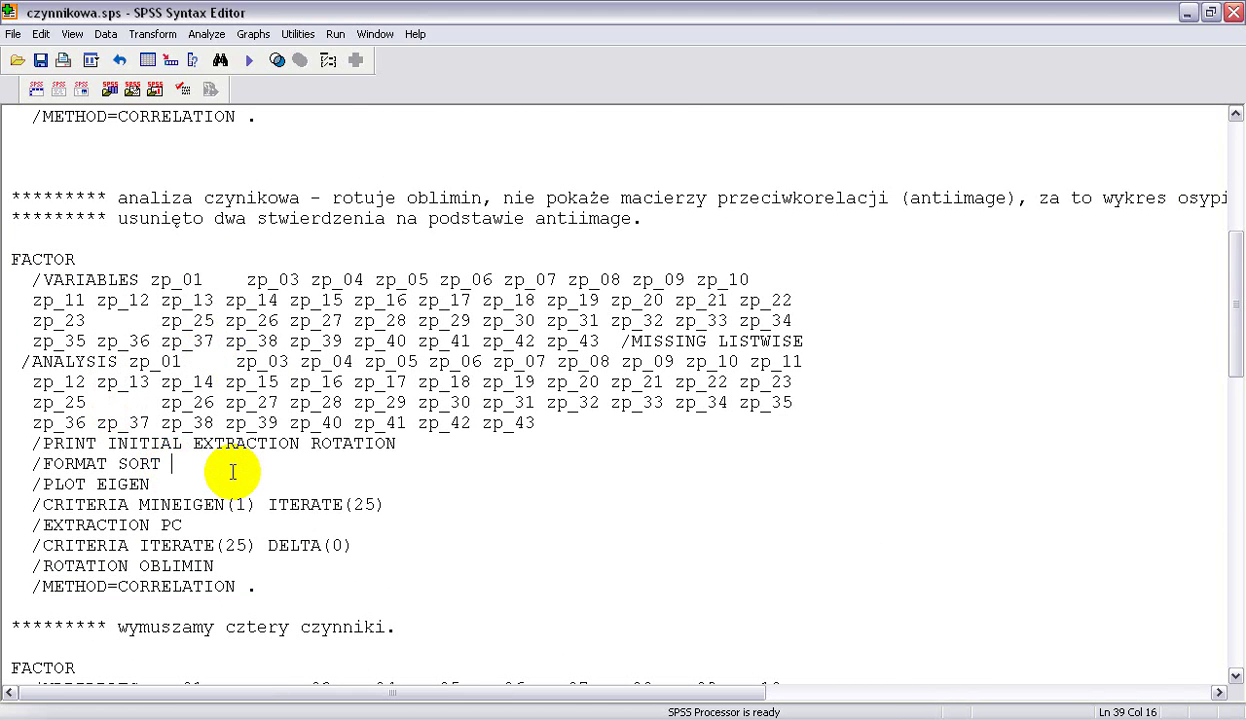
type("blank(0.3)")
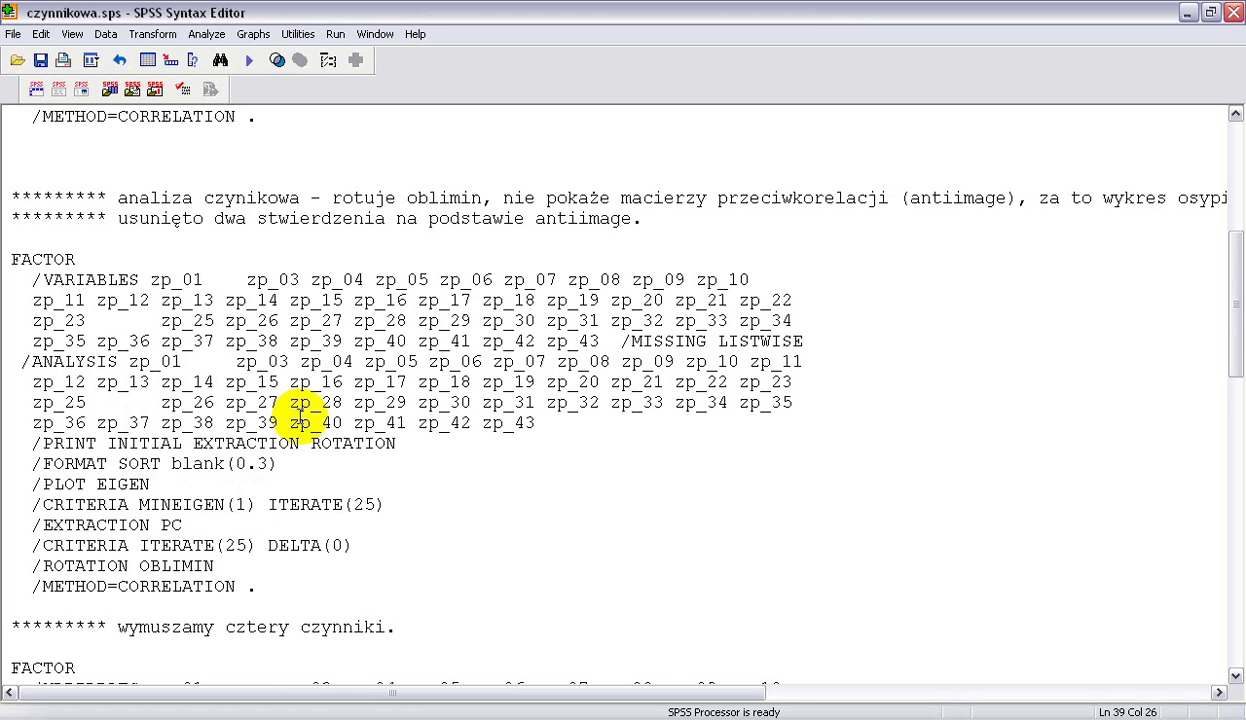
key("ctrl+r")
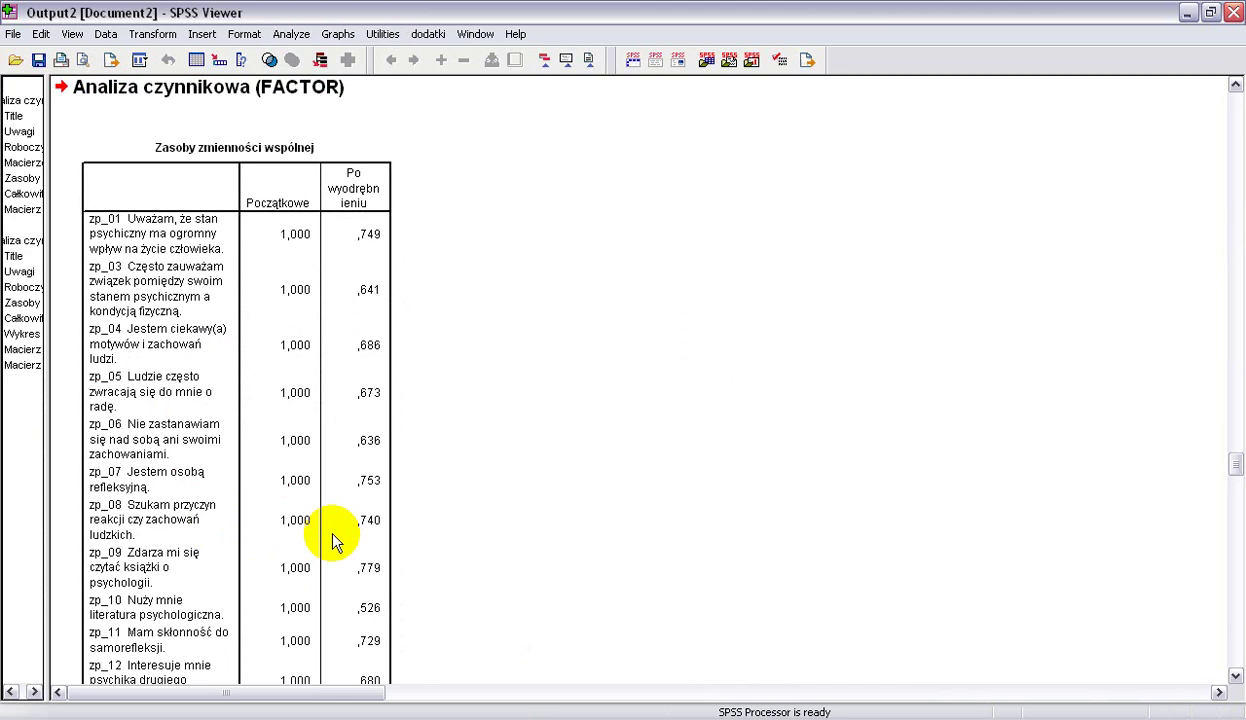
left_click(429, 415)
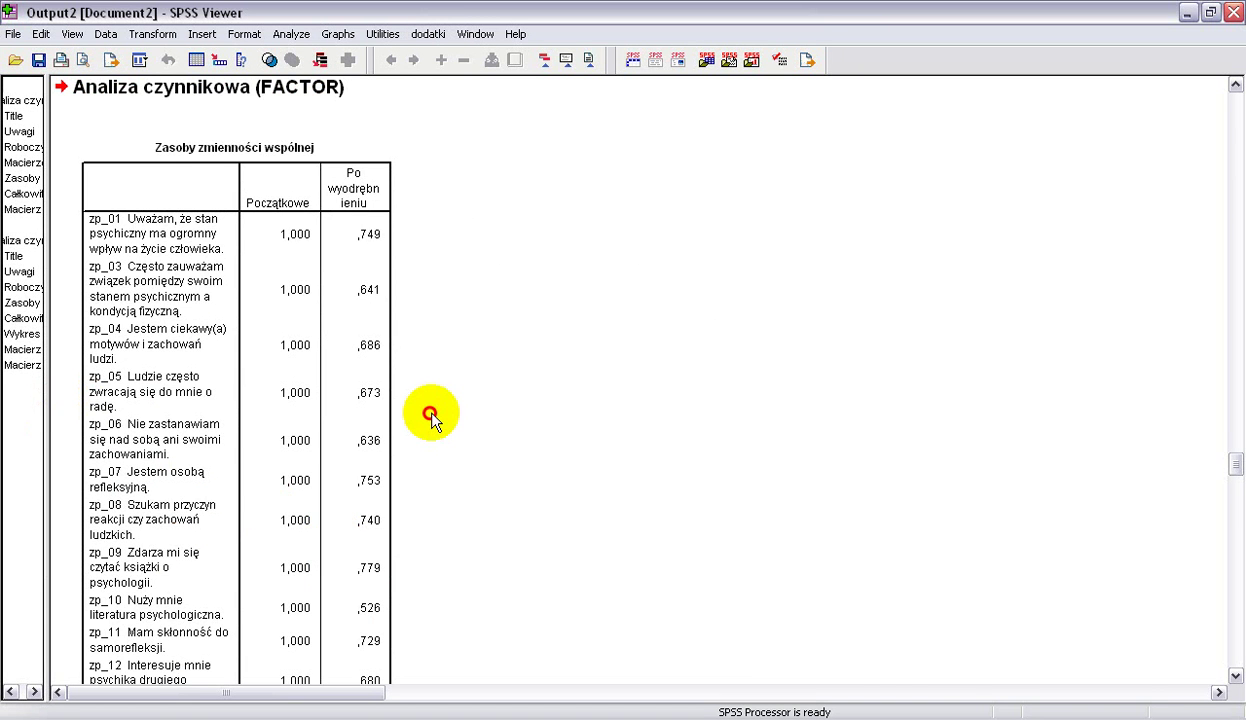
scroll(430, 415, "down", 10)
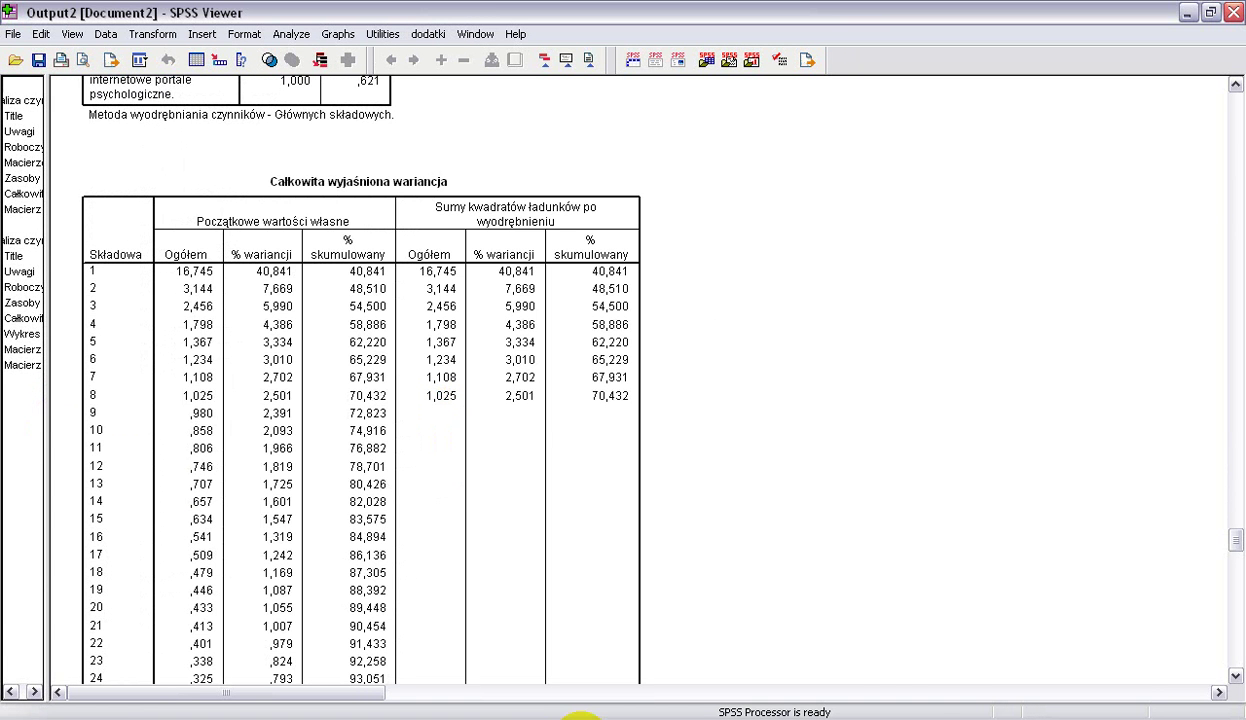
Step: Compare the PRINT keywords of the two FACTOR commands, AIC against INITIAL EXTRACTION ROTATION, and return to the output
left_click(580, 716)
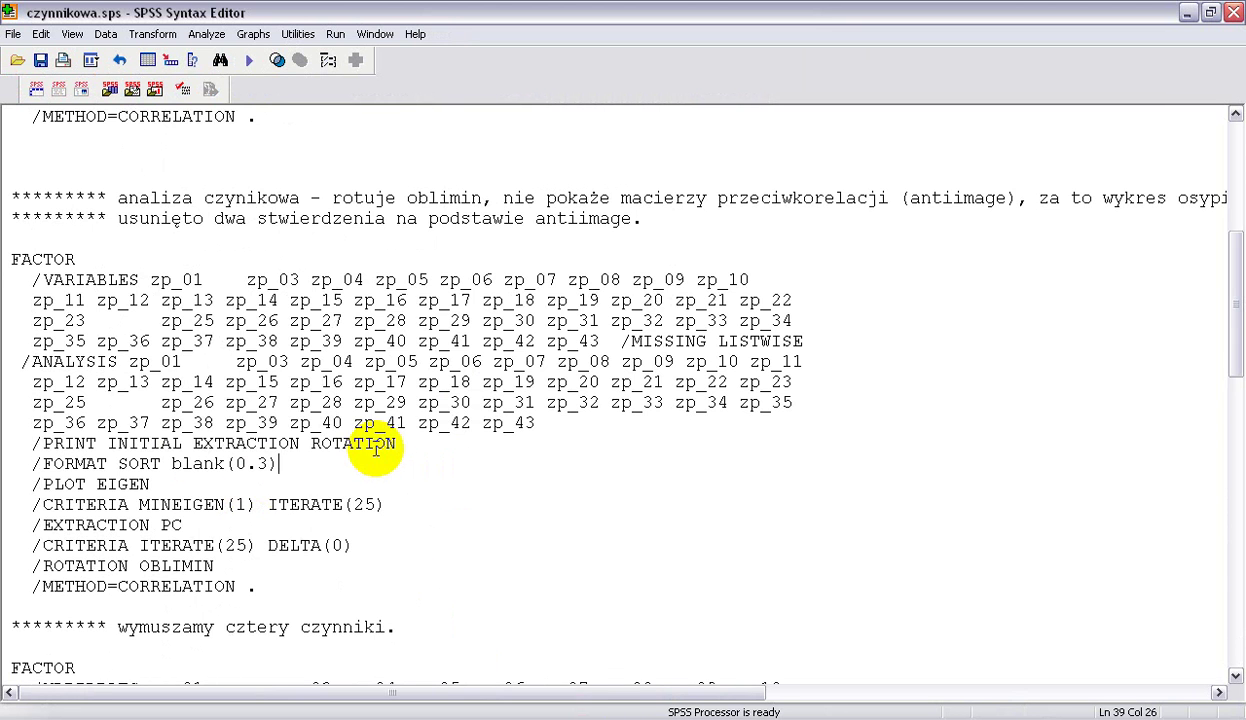
scroll(150, 352, "up", 6)
double_click(130, 361)
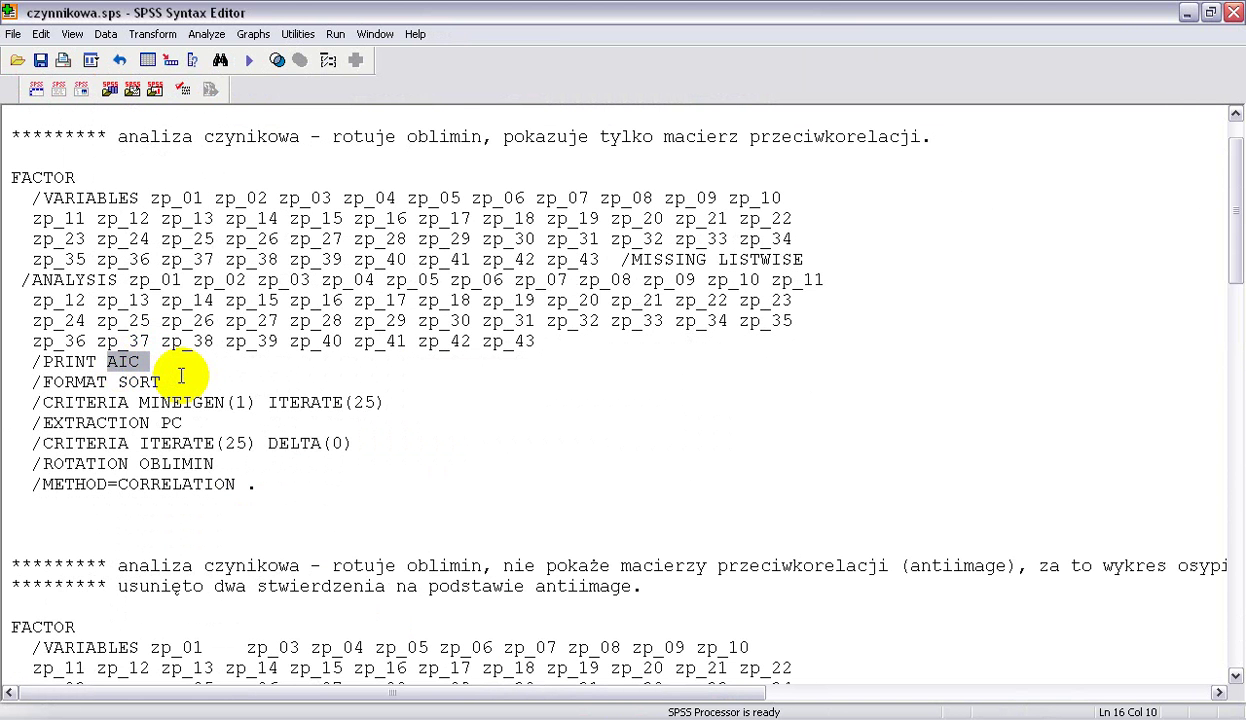
scroll(170, 370, "down", 2)
scroll(160, 364, "down", 4)
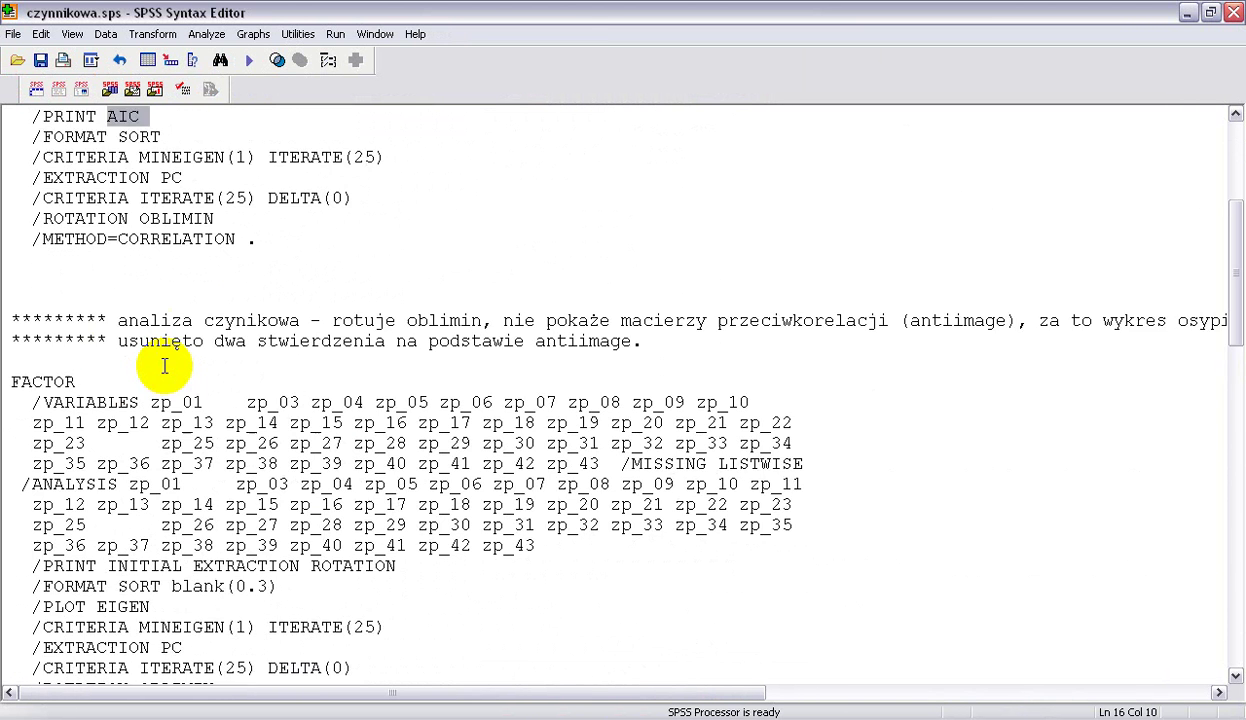
left_click_drag(416, 448, 110, 443)
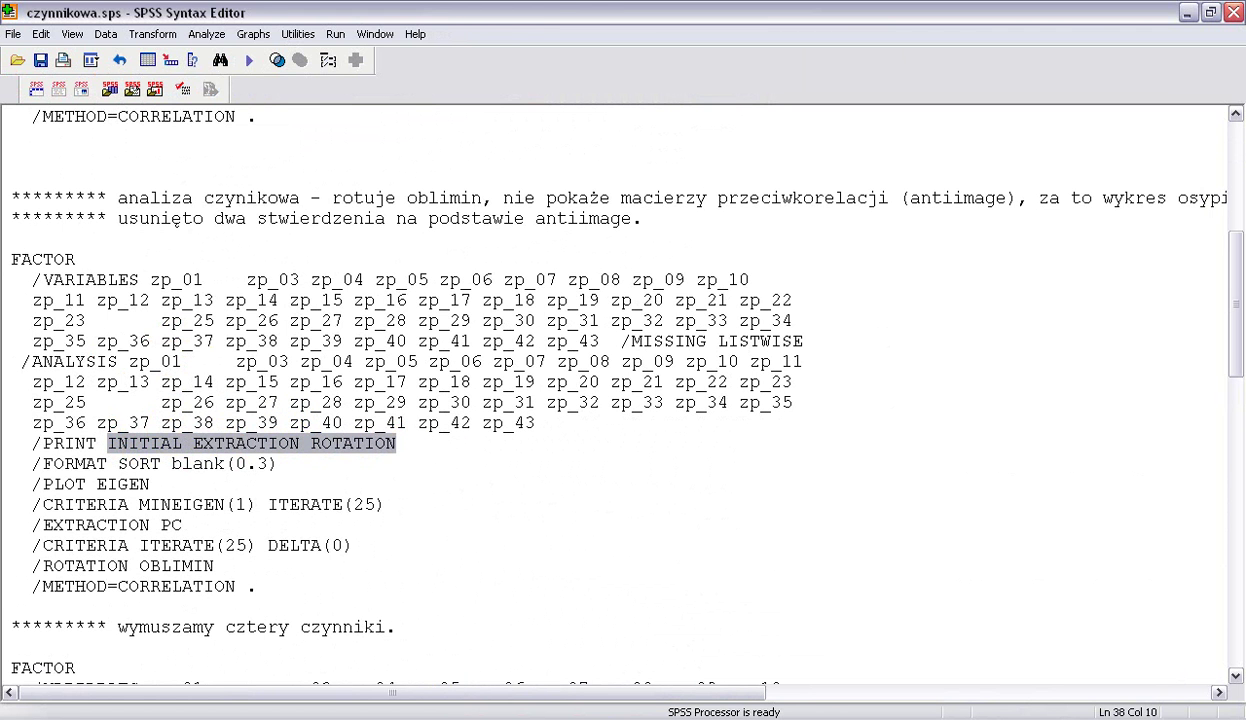
key("alt+Tab")
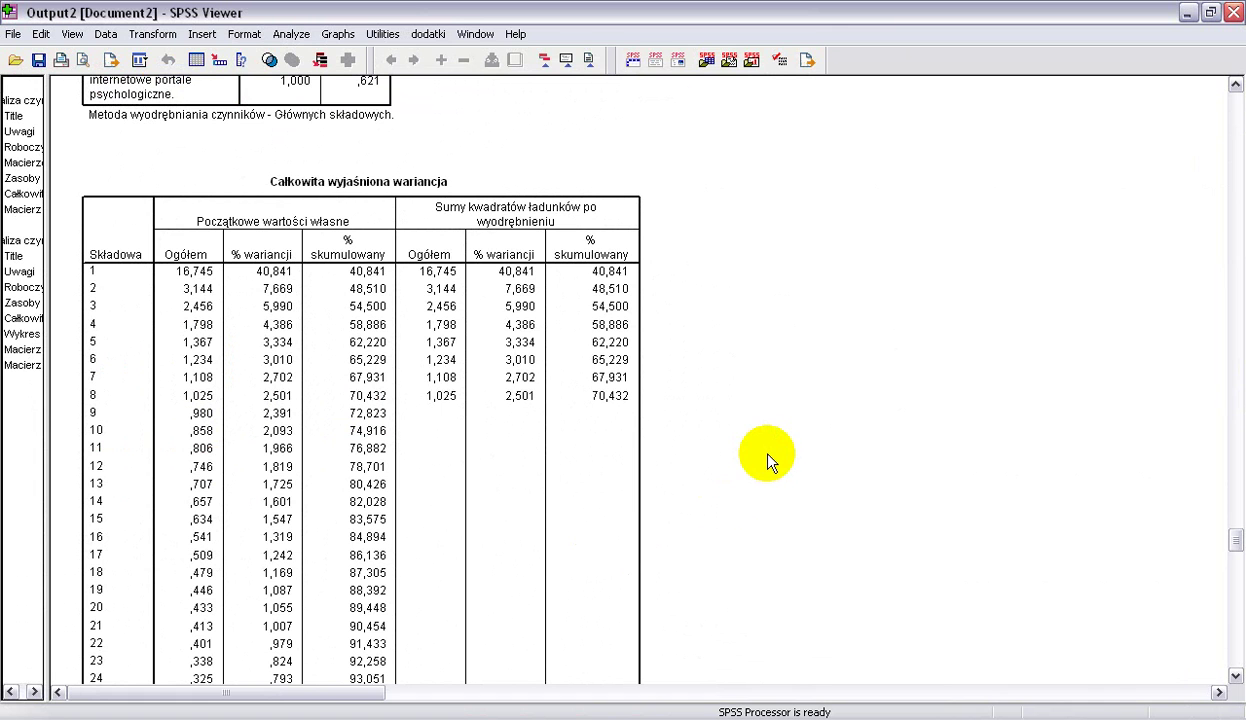